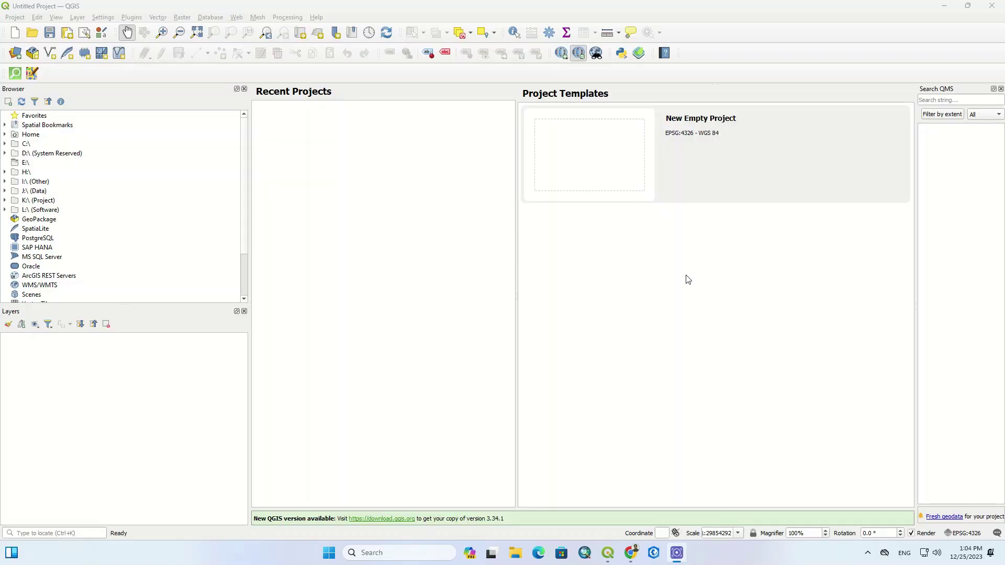
Create a new empty project and search the plugin manager for "OpenTop", selecting OpenTopography DEM Downloader.
double_click(570, 147)
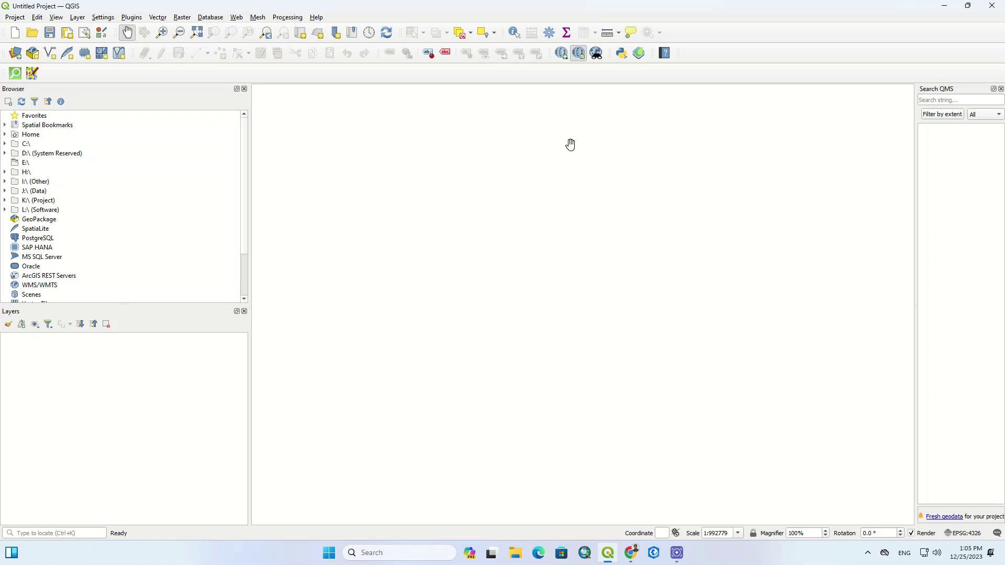
left_click(132, 18)
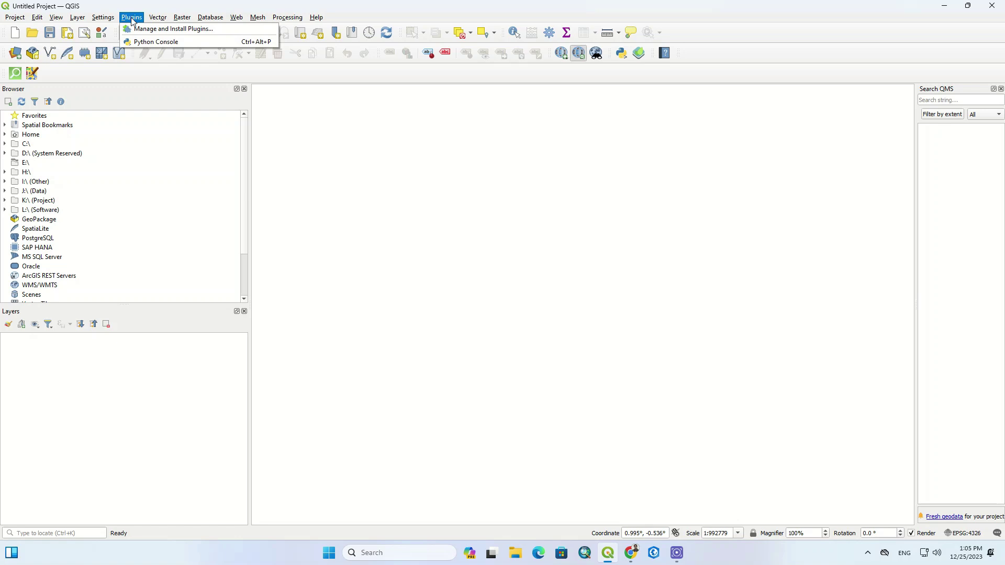
left_click(167, 30)
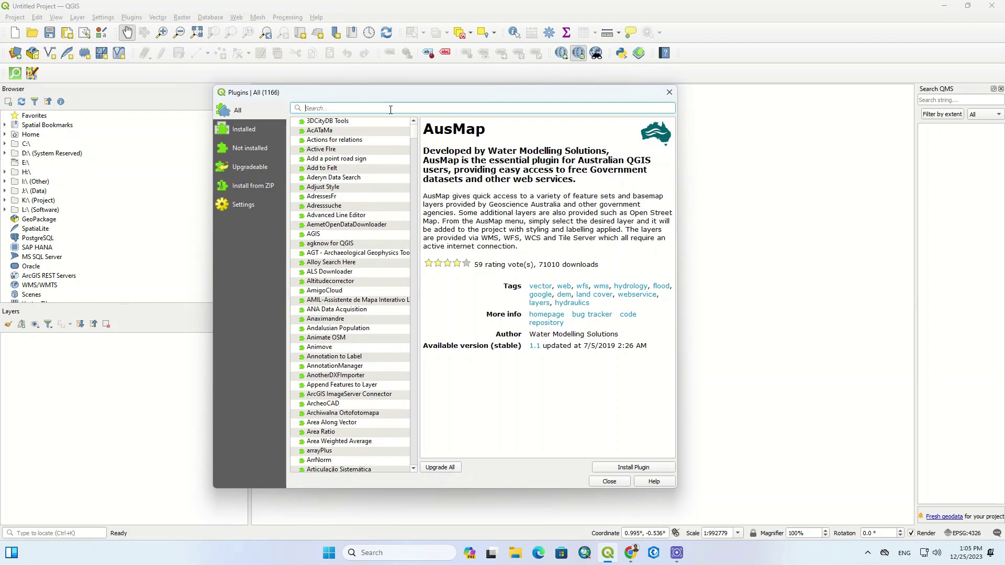
type("open")
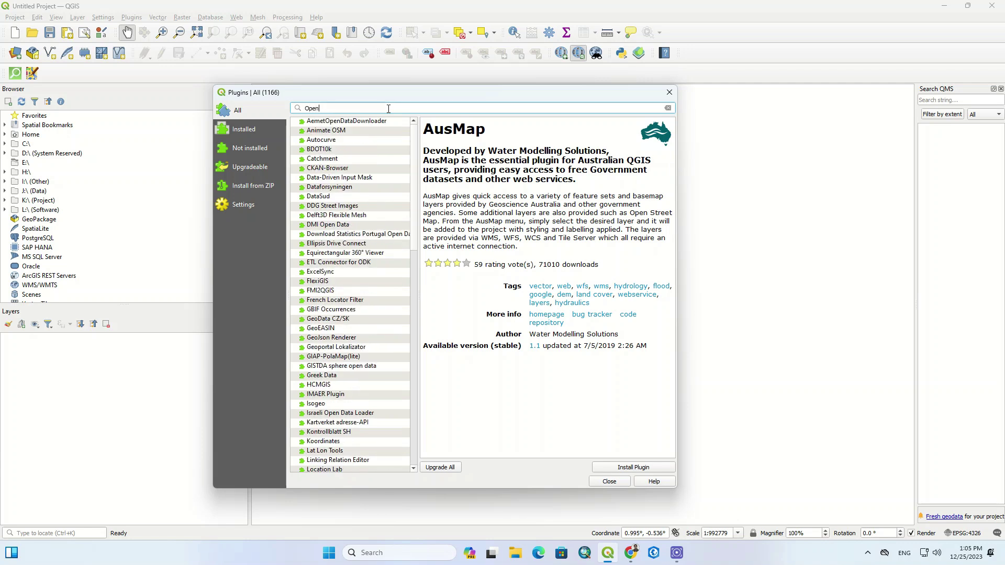
type("Top")
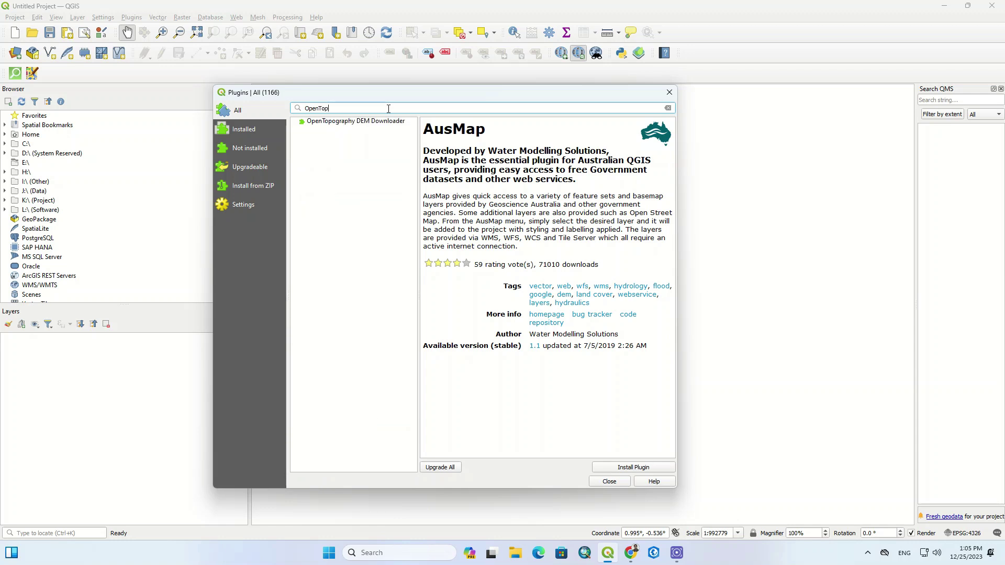
left_click(352, 122)
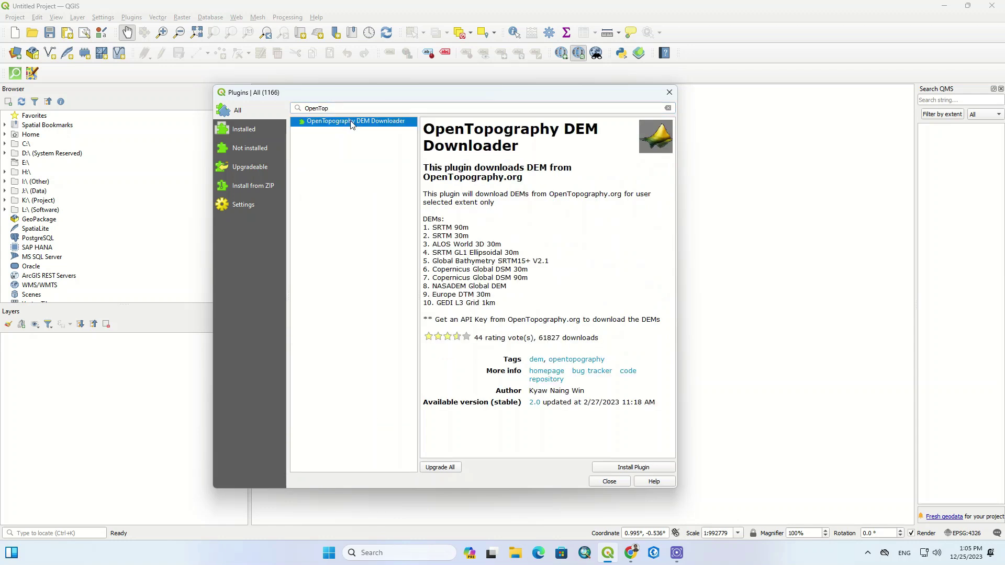
Review the OpenTopography DEM Downloader description and its list of DEMs.
triple_click(487, 141)
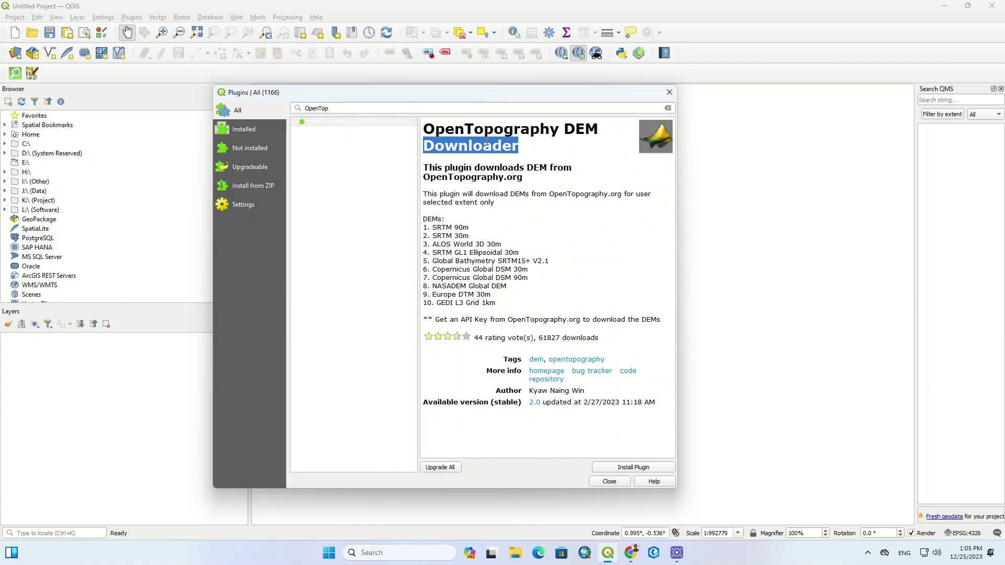
left_click(477, 169)
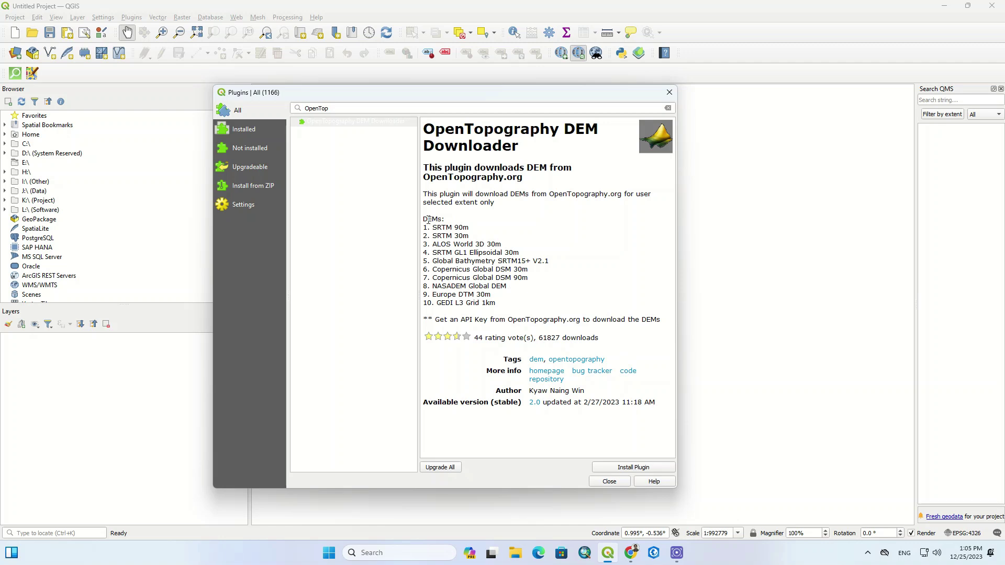
left_click_drag(425, 217, 504, 304)
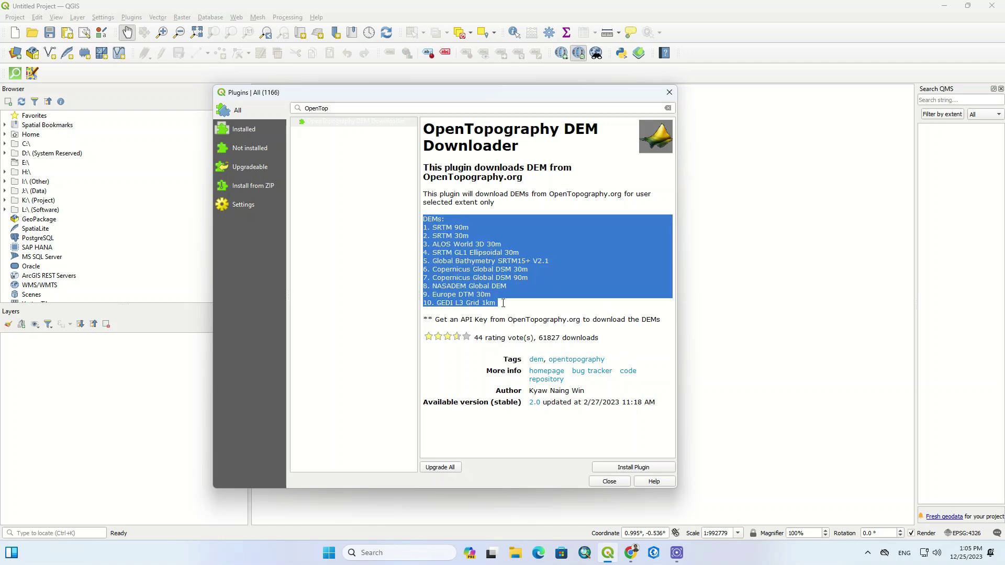
left_click(505, 304)
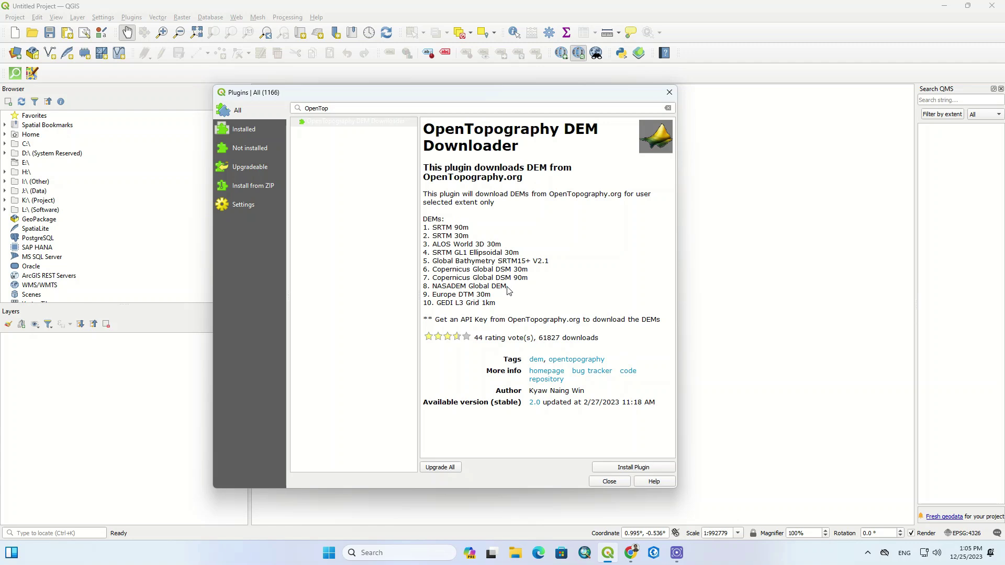
Open the plugin's homepage in the browser and follow the README link to the instructions for getting an API key.
left_click(546, 372)
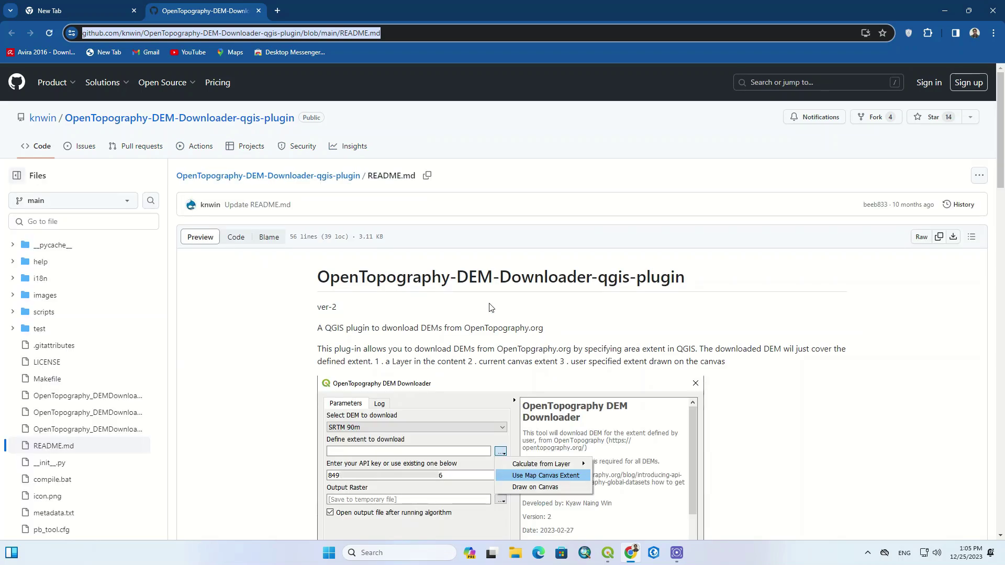
scroll(491, 307, "down", 10)
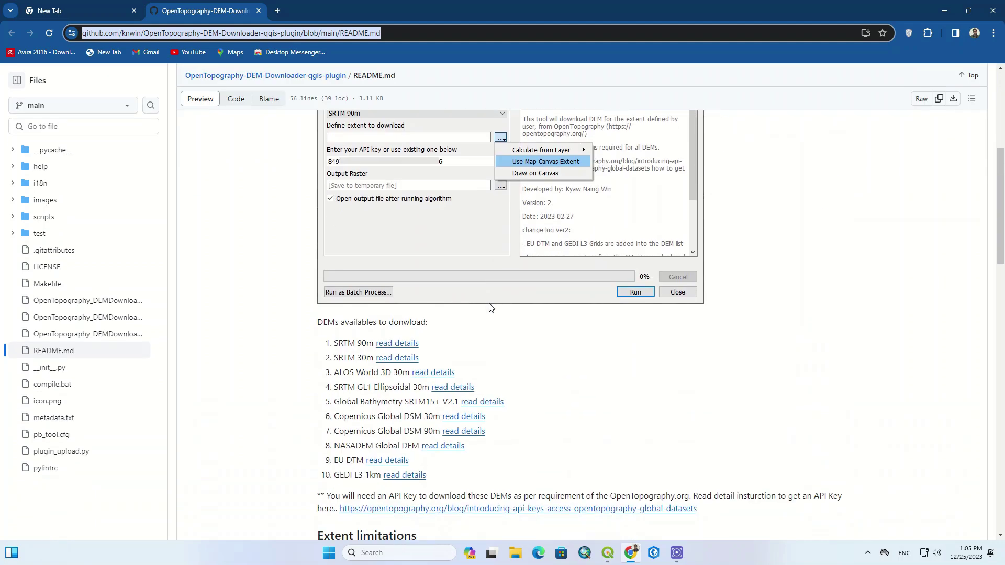
left_click(487, 338)
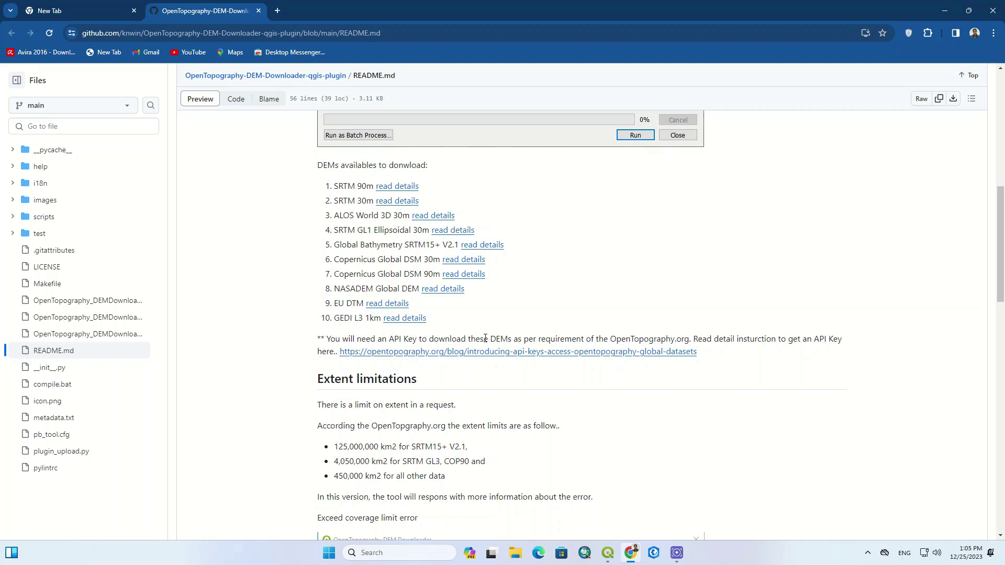
left_click(484, 354)
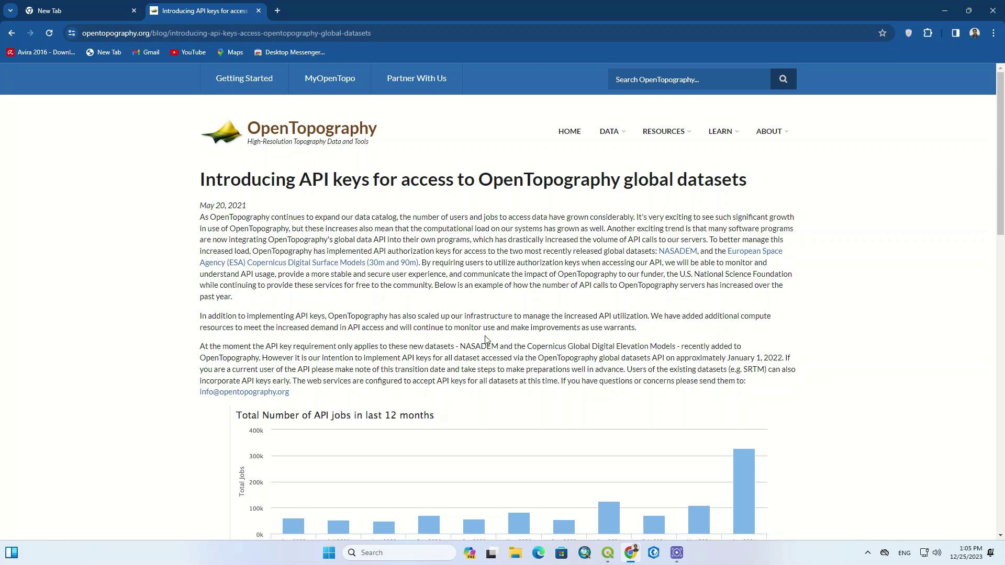
Read the OpenTopography article, including the section on how to obtain an API key.
scroll(483, 348, "down", 6)
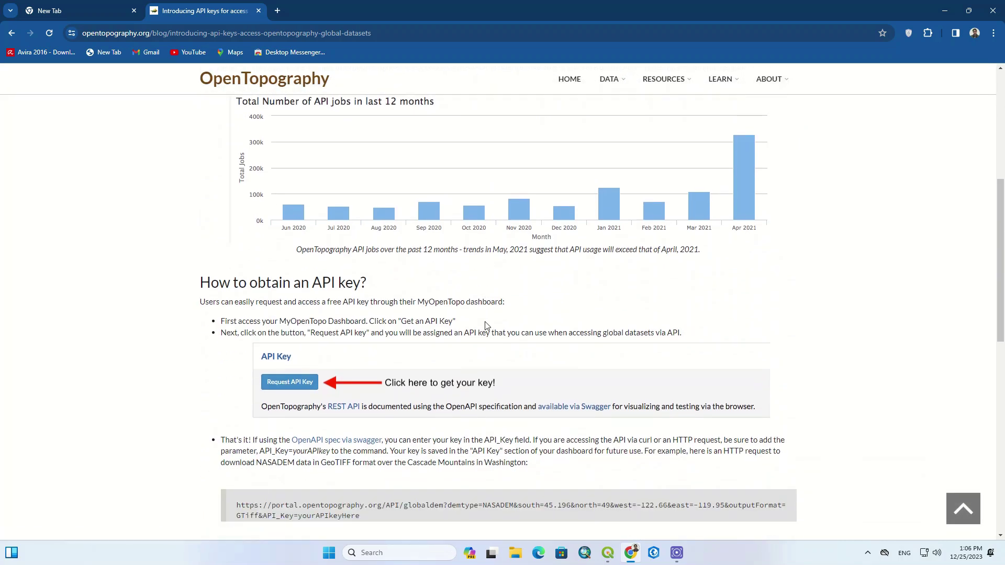
scroll(486, 326, "down", 5)
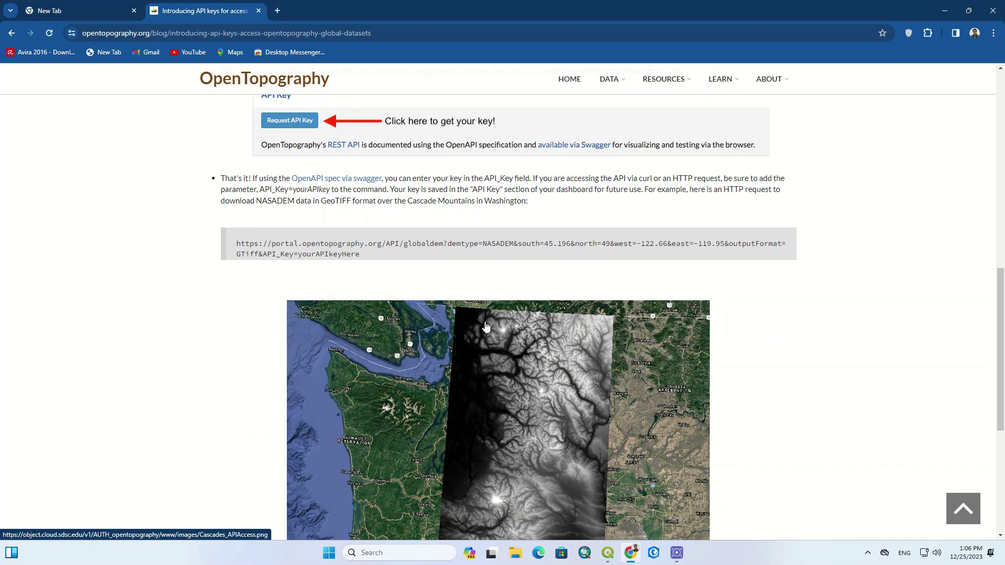
scroll(485, 326, "down", 5)
scroll(485, 325, "up", 7)
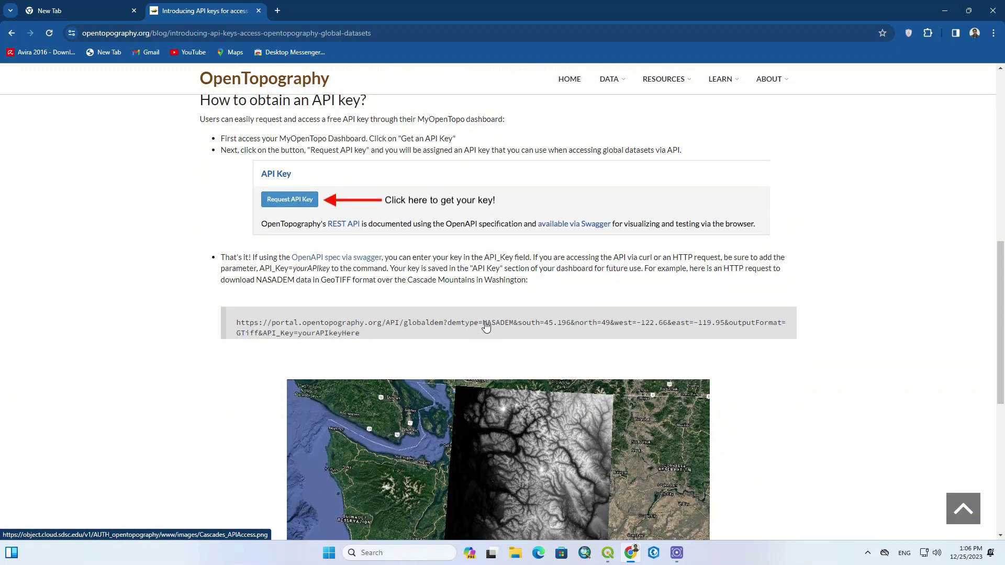
scroll(486, 326, "up", 10)
scroll(486, 325, "down", 2)
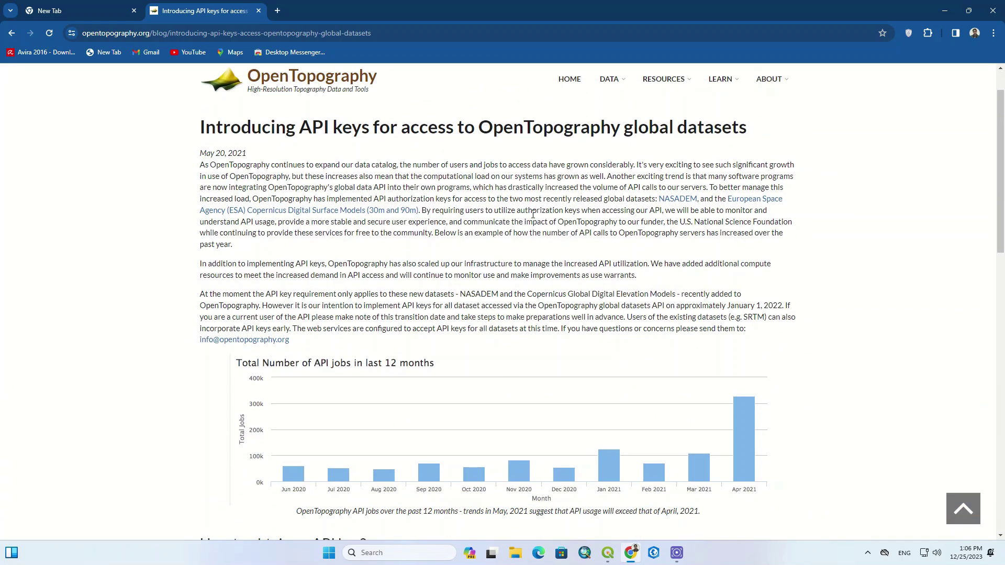
Request an API key from the OpenTopography home page and copy the key.
scroll(533, 215, "up", 1)
left_click(573, 133)
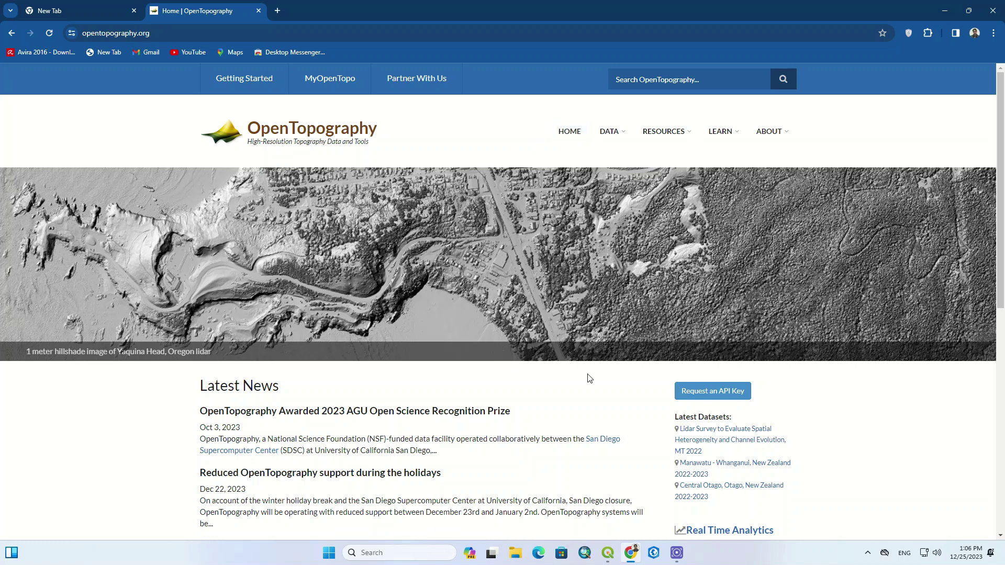
left_click(735, 400)
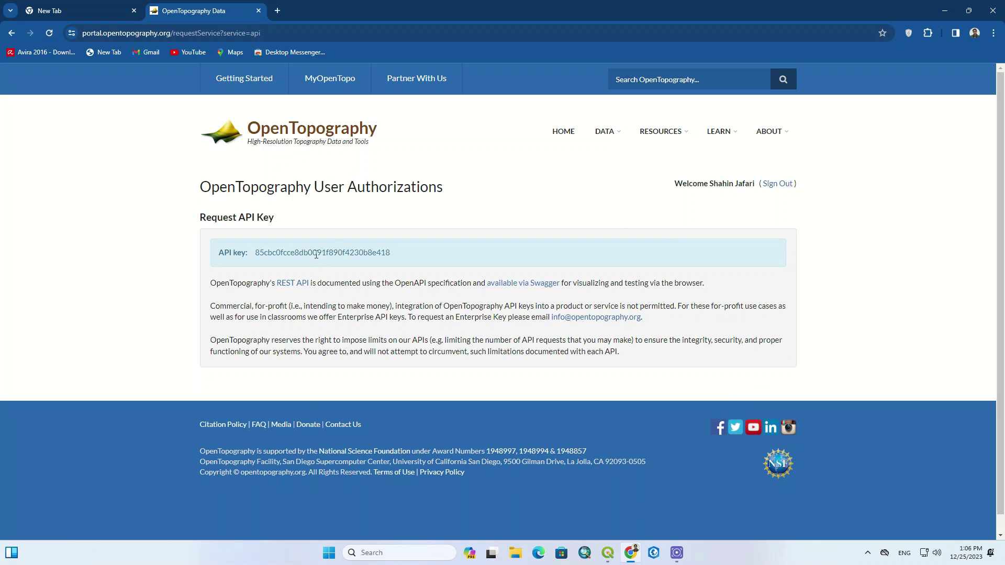
double_click(316, 254)
right_click(316, 255)
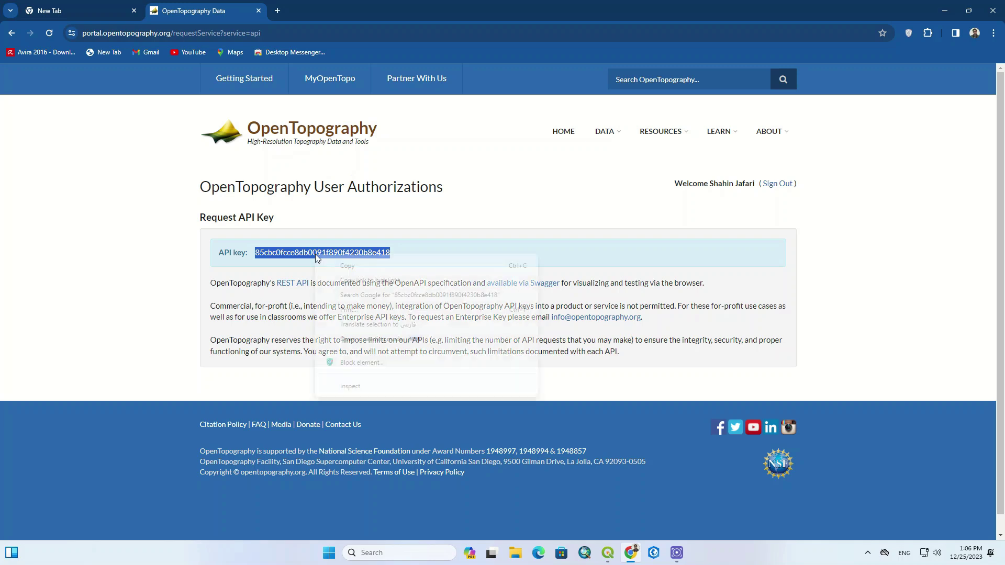
left_click(335, 268)
left_click(563, 202)
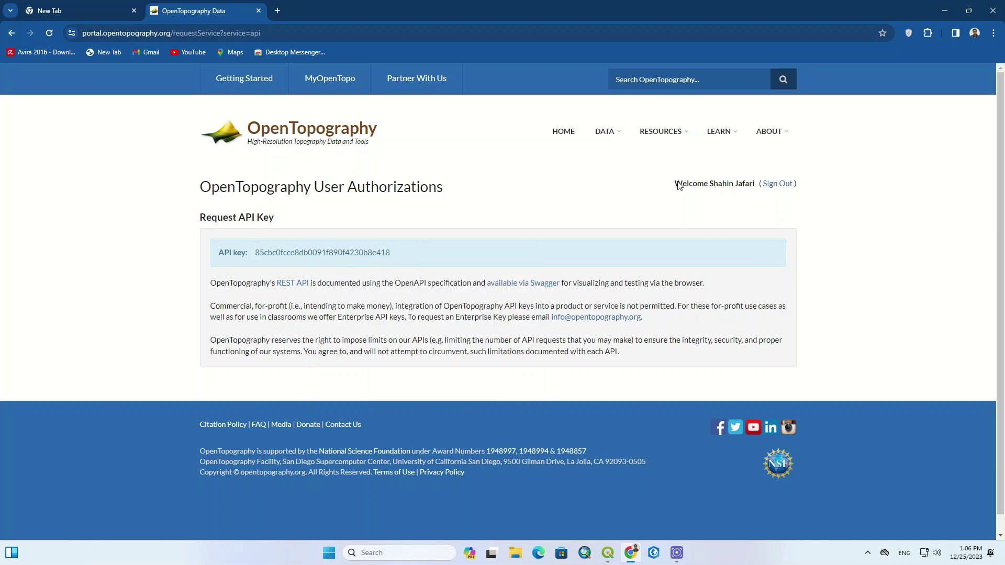
Open the Sign Out link in a new tab to view the login page, and return to the API key page.
right_click(781, 189)
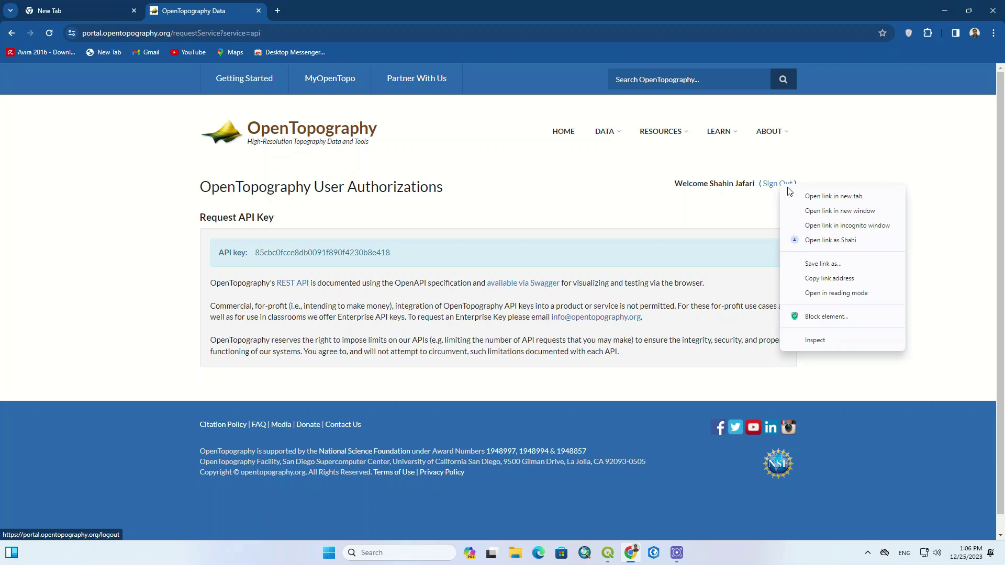
left_click(809, 198)
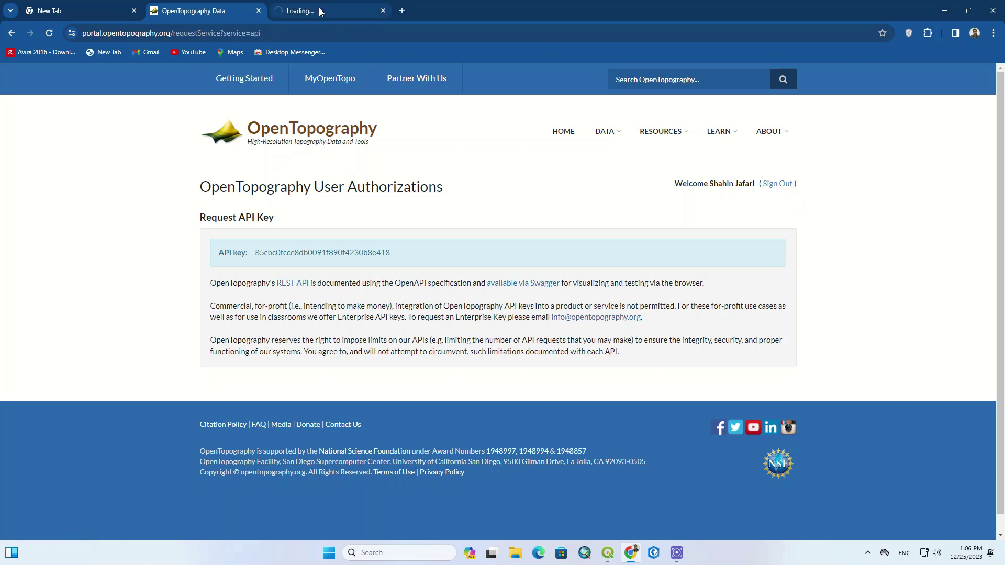
left_click(315, 10)
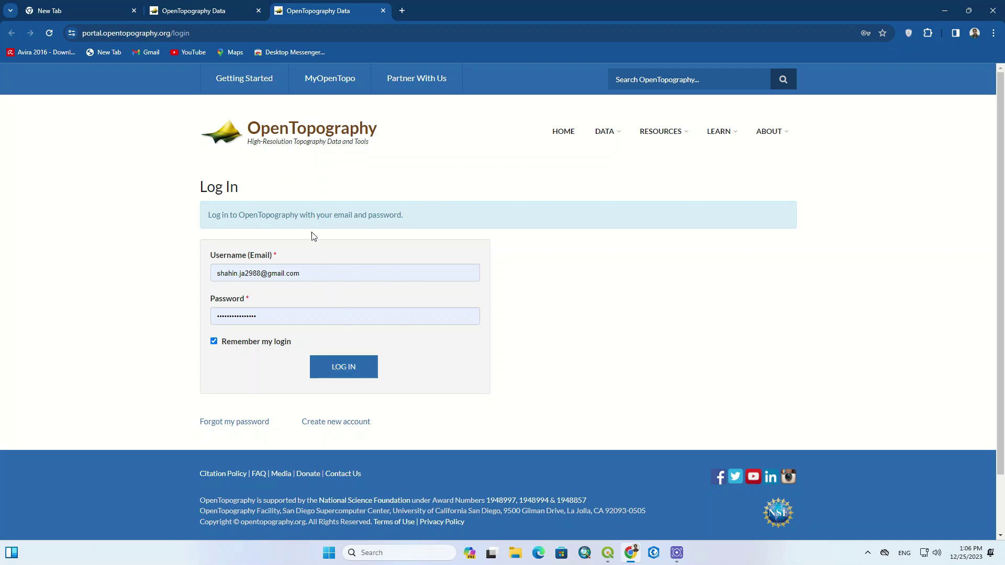
left_click(220, 12)
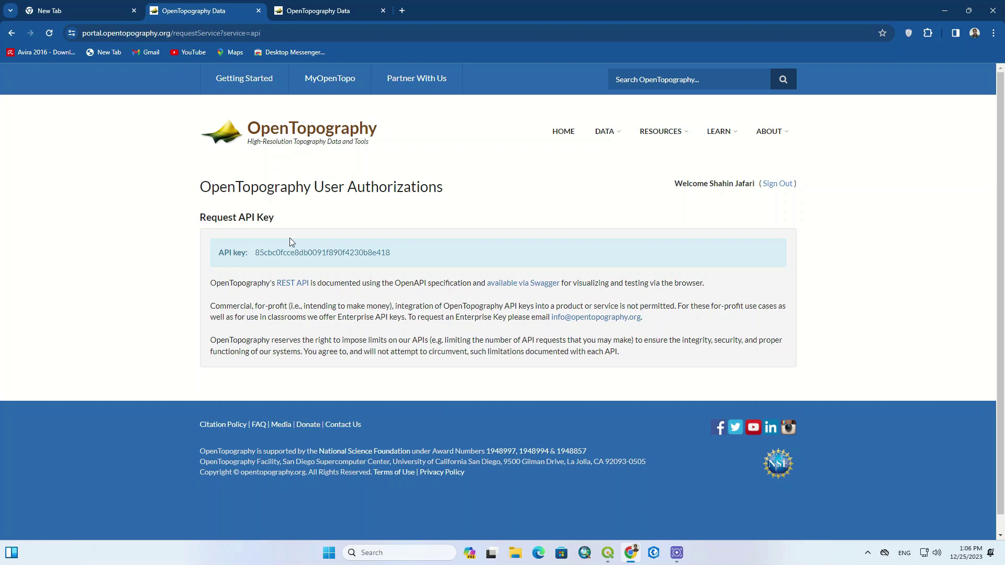
Copy the API key again and switch back to QGIS.
double_click(323, 253)
right_click(323, 252)
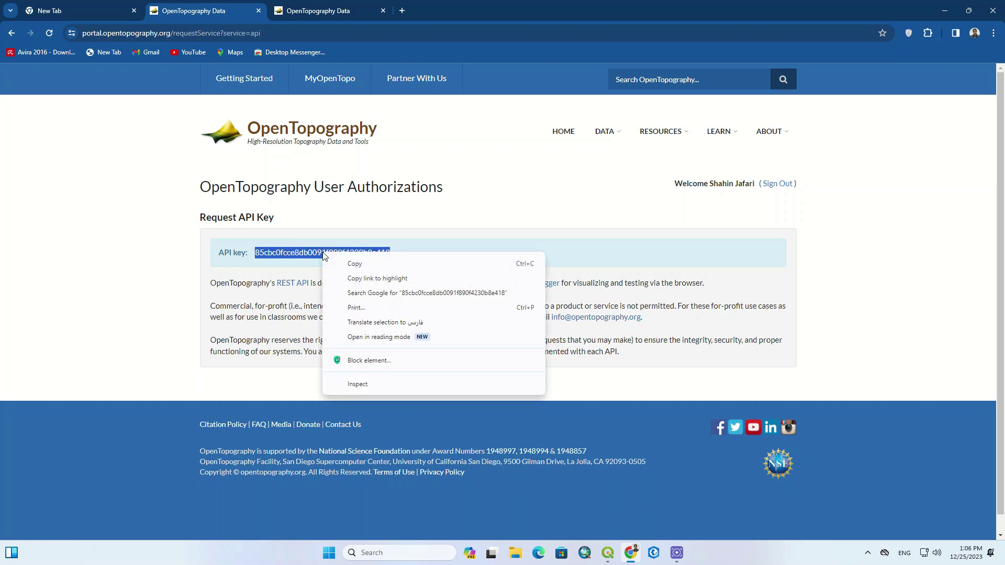
left_click(352, 268)
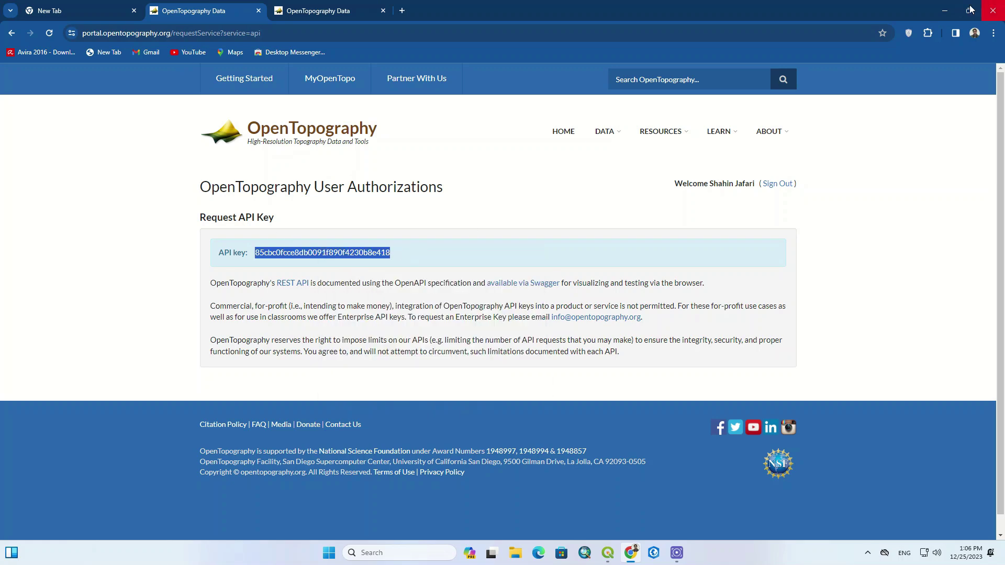
left_click(946, 10)
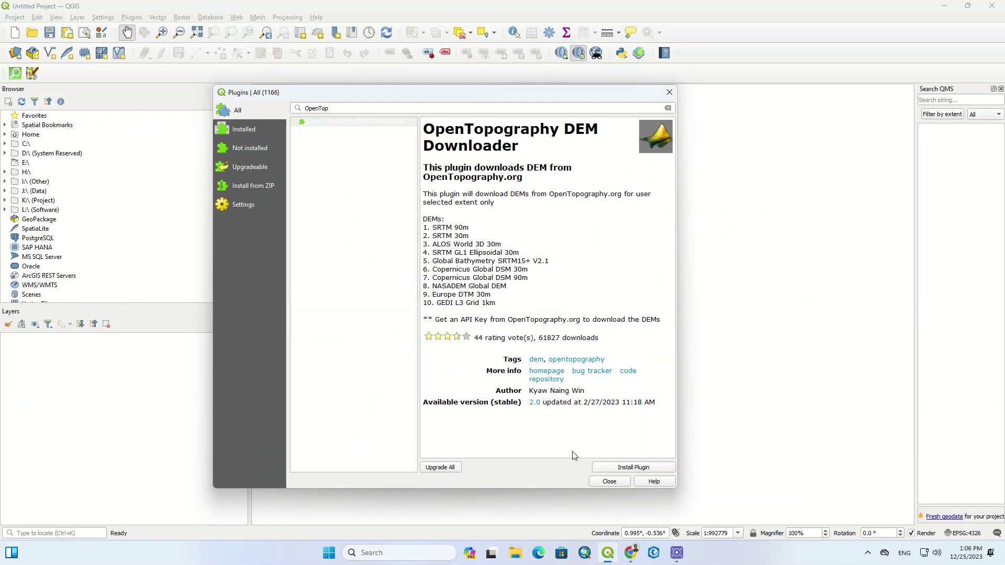
Install the OpenTopography DEM Downloader plugin, close the plugin manager, and check the plugin's download dialog.
left_click(630, 471)
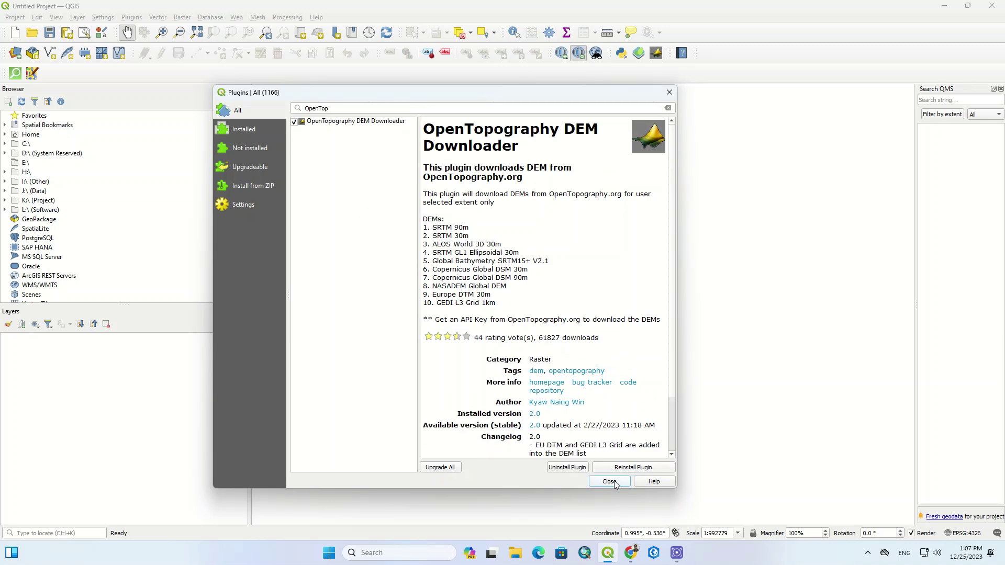
left_click(612, 481)
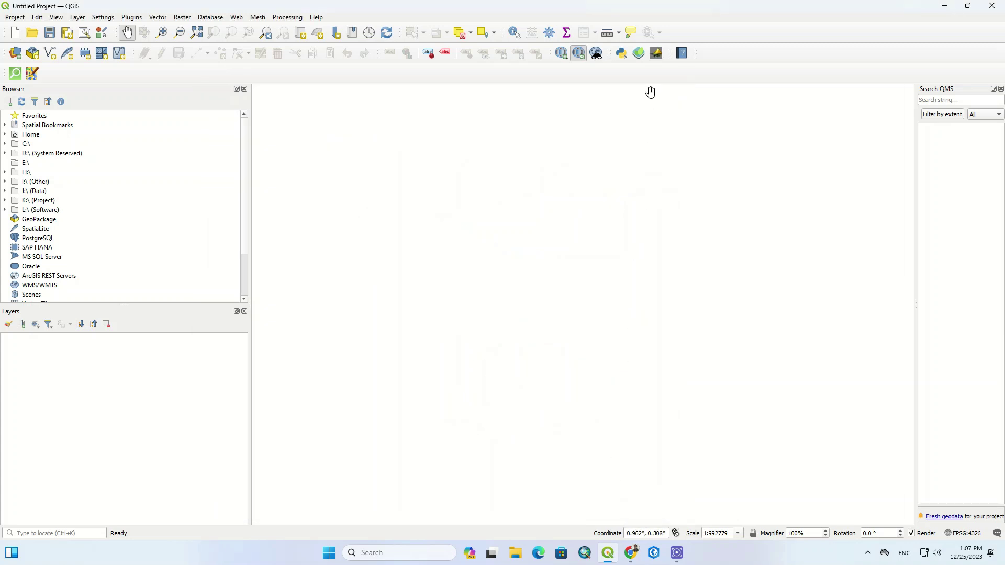
left_click(657, 54)
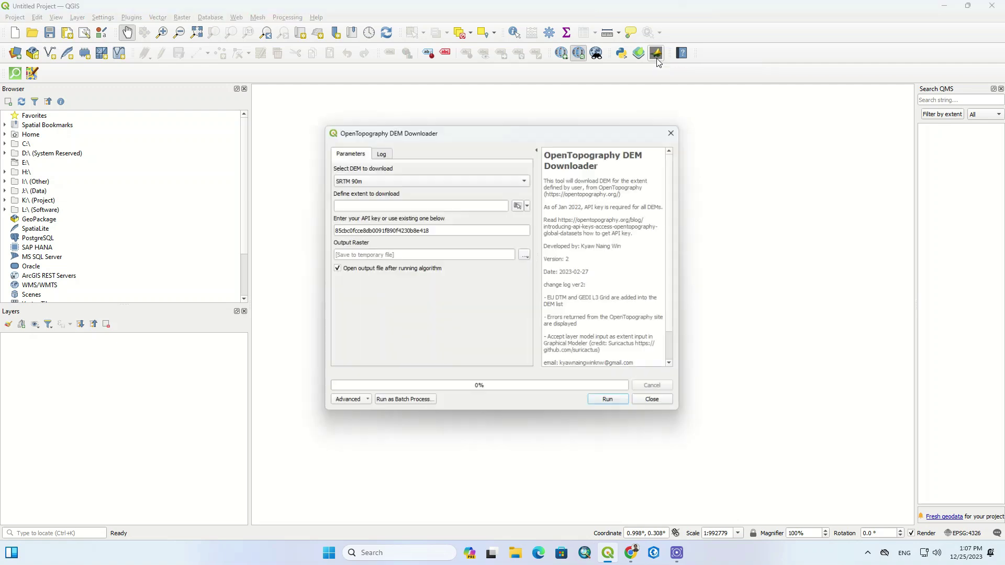
left_click(674, 131)
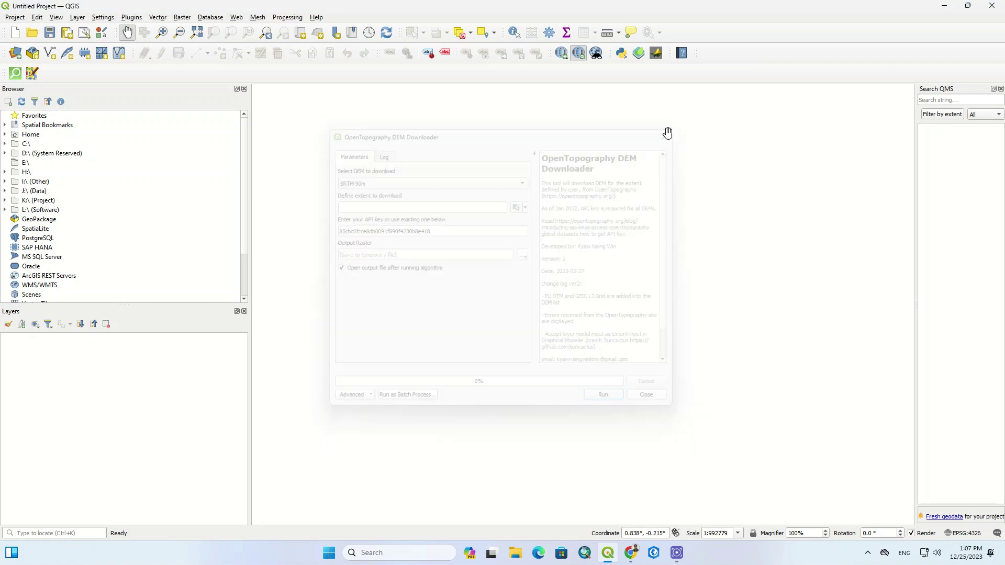
Add the Bing Satellite basemap to the project.
left_click(564, 56)
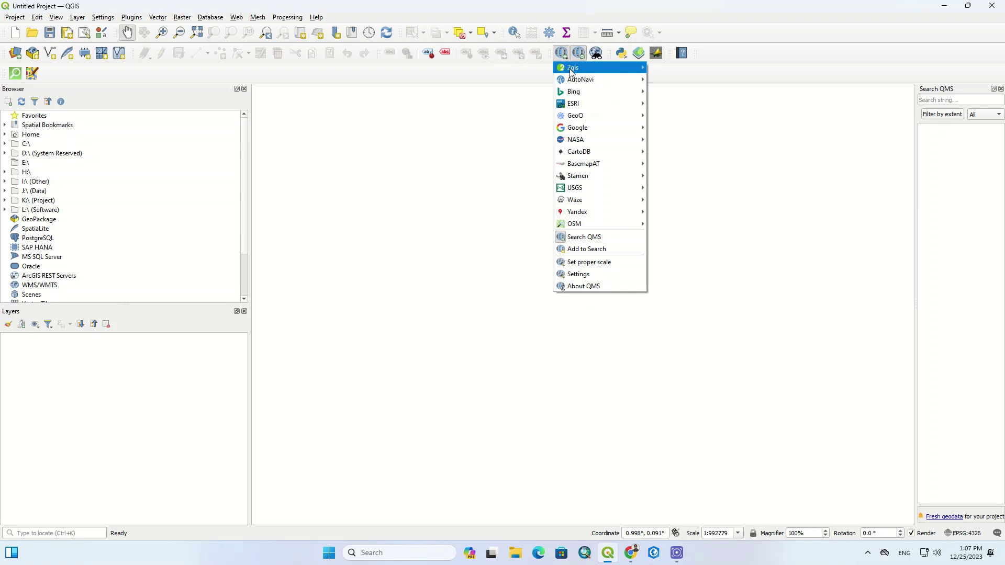
mouse_move(586, 109)
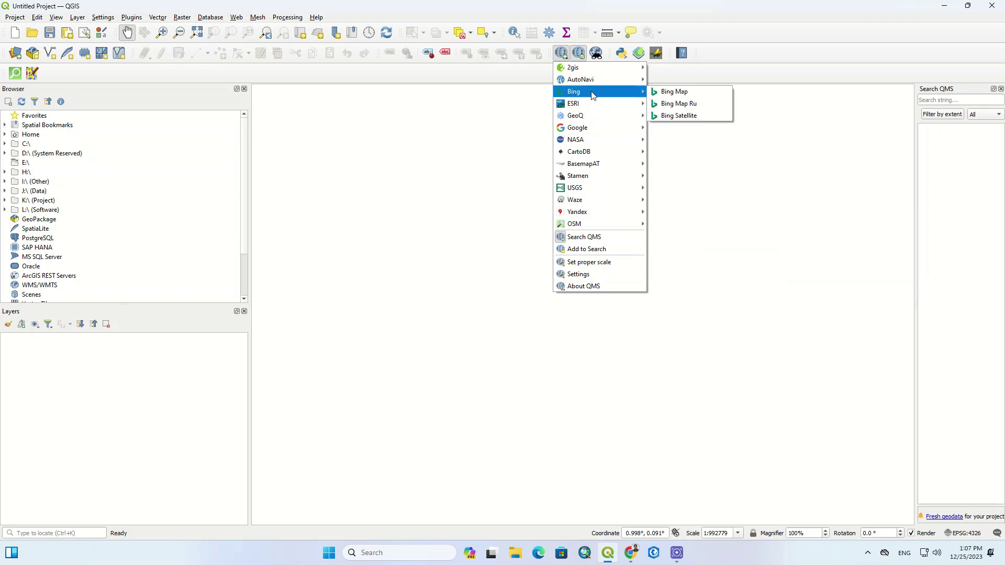
left_click(691, 115)
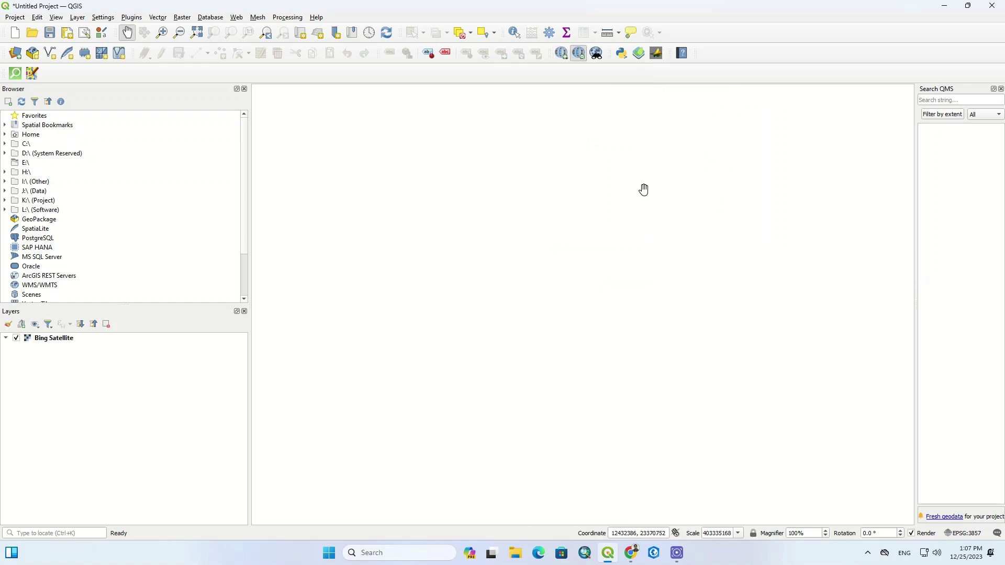
Bring the map to the snow-capped mountain just west of the southern Caspian Sea coast.
scroll(628, 267, "up", 2)
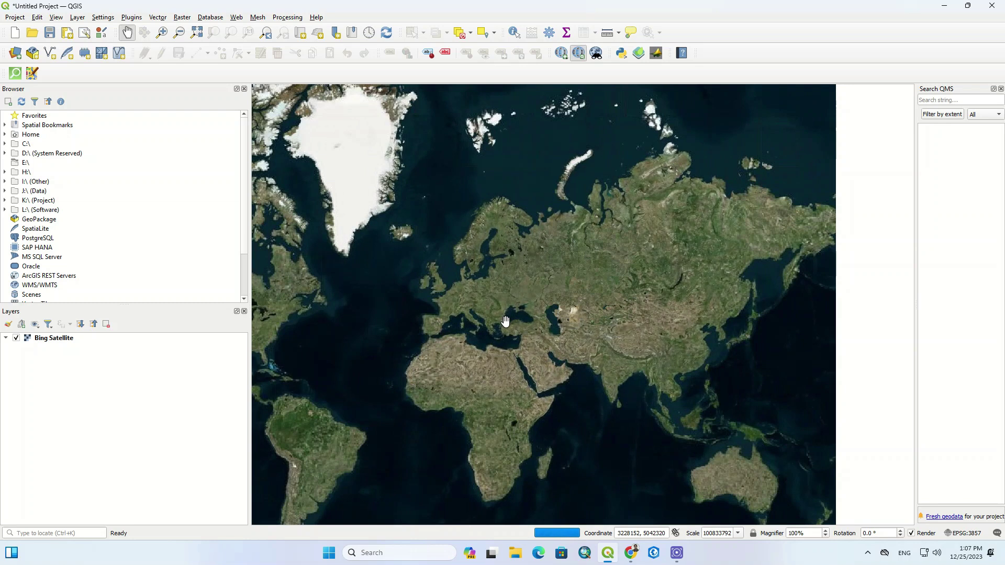
scroll(488, 317, "up", 1)
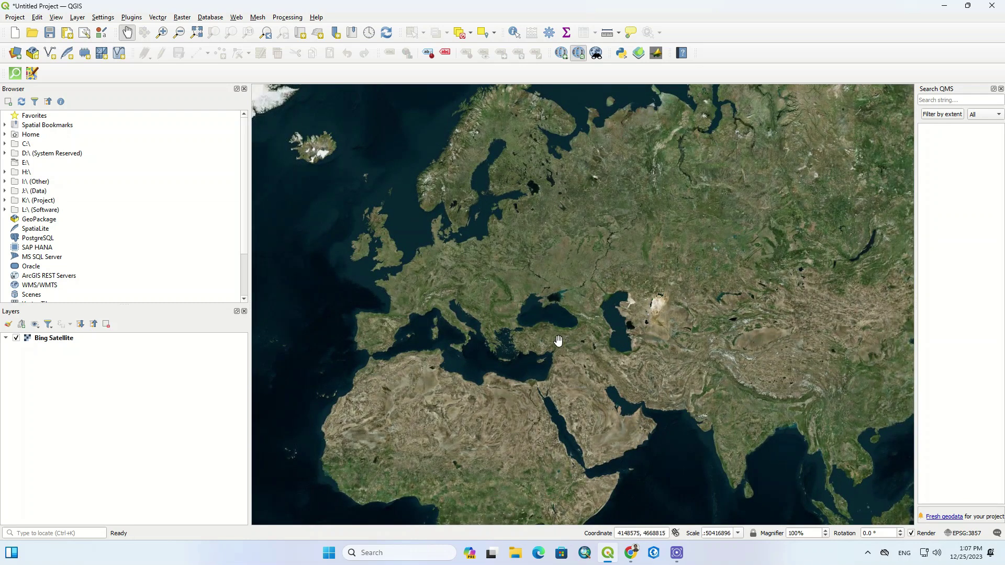
scroll(637, 351, "up", 2)
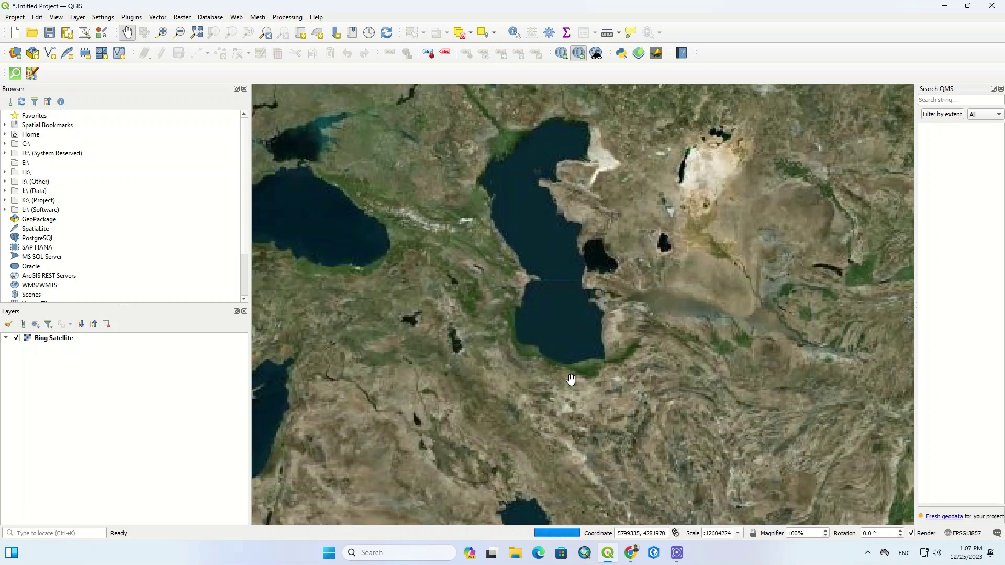
scroll(571, 381, "up", 1)
scroll(581, 365, "up", 1)
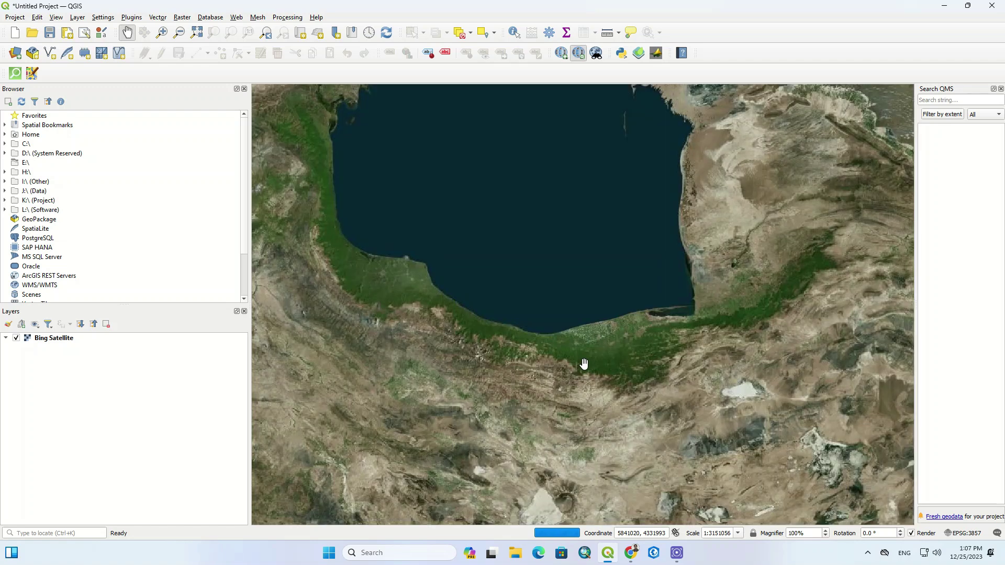
scroll(305, 231, "up", 1)
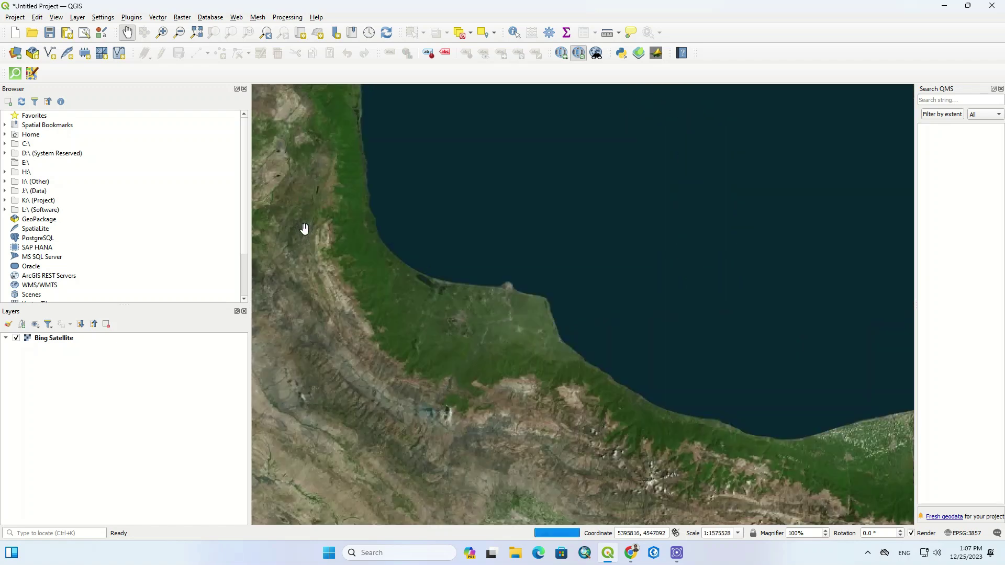
left_click_drag(318, 219, 558, 299)
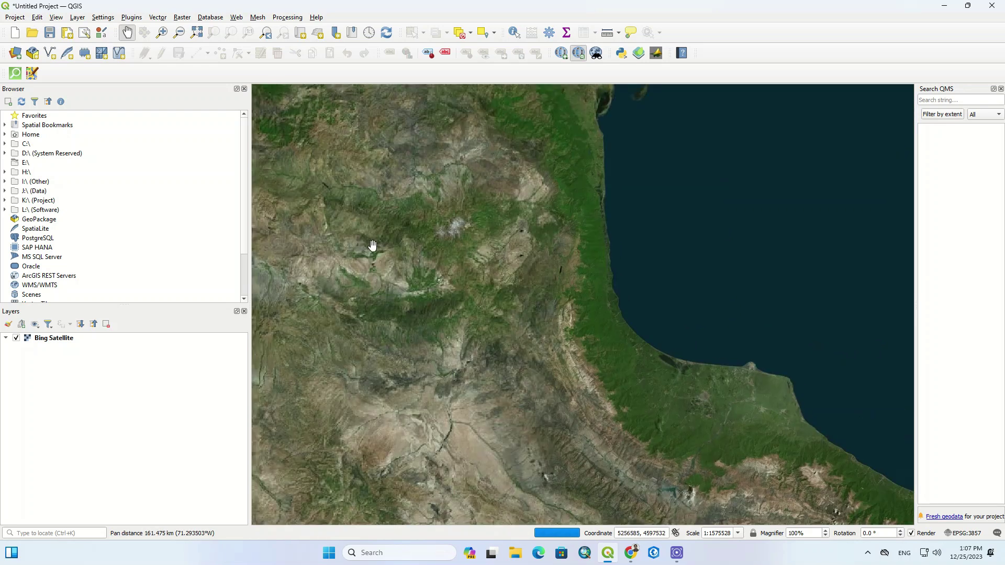
left_click_drag(454, 230, 487, 352)
scroll(487, 348, "up", 1)
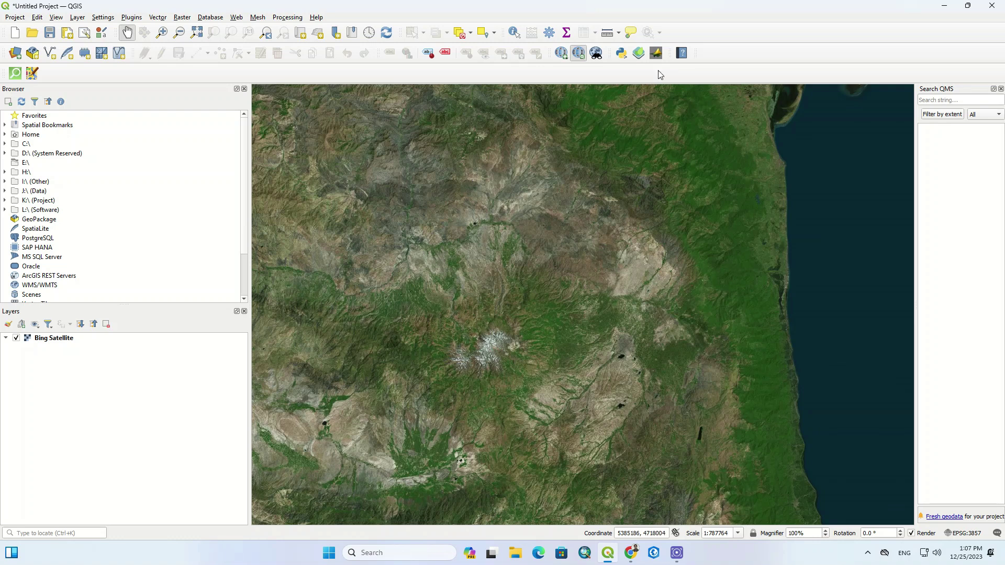
Open the OpenTopography DEM Downloader and paste the API key over the existing one.
left_click(657, 53)
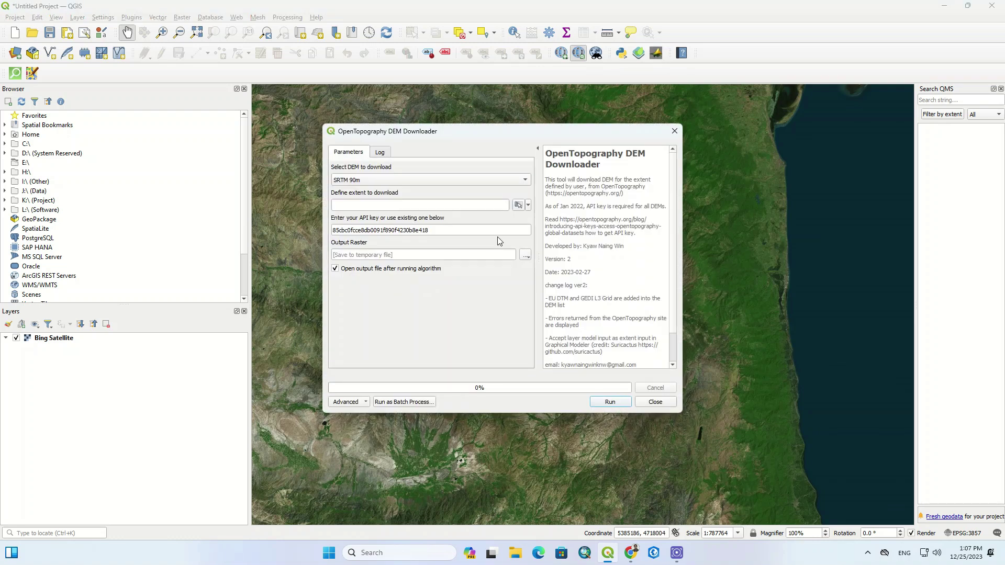
left_click(444, 229)
key("ctrl+v")
left_click_drag(444, 229, 331, 231)
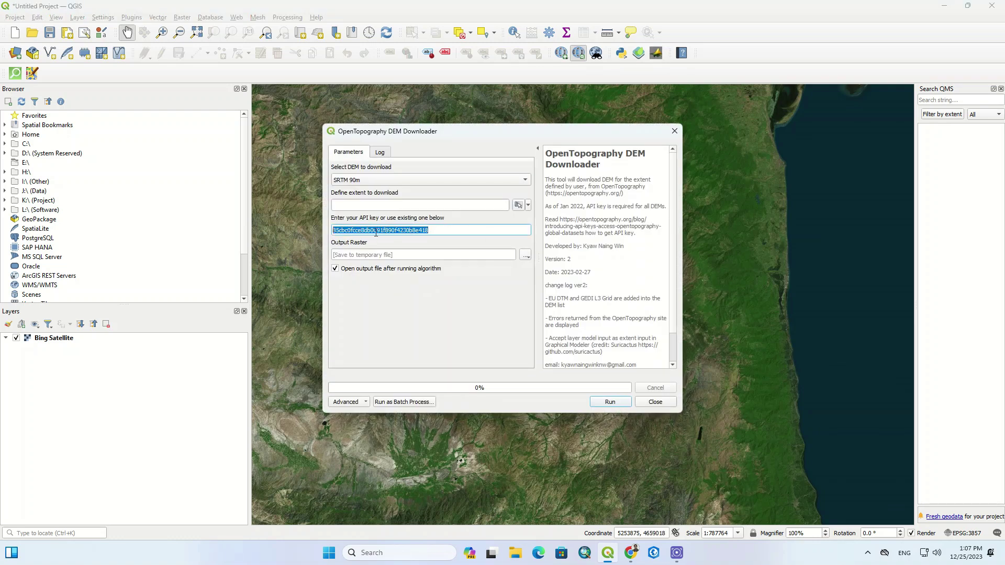
right_click(383, 232)
left_click(412, 291)
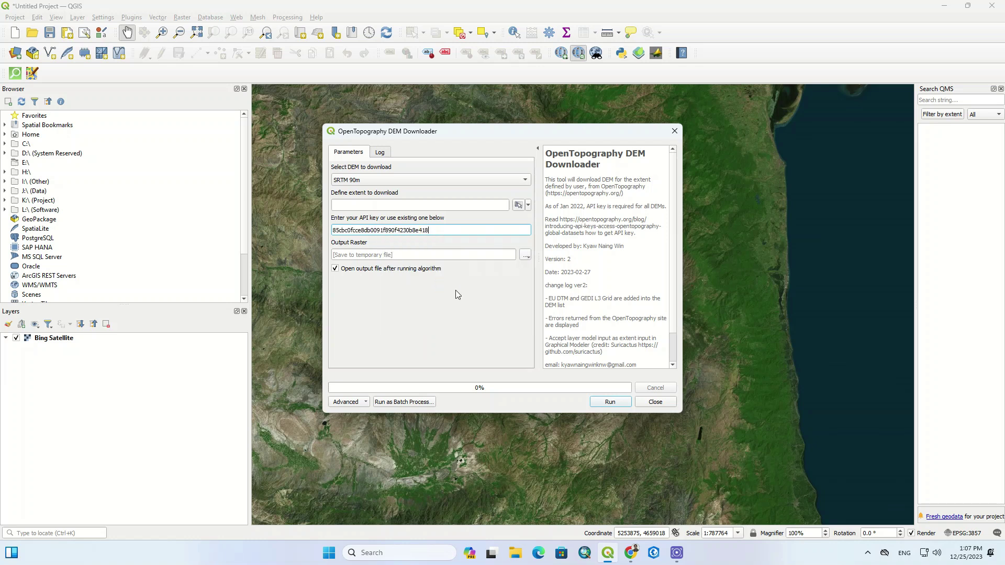
Download the SRTM 90m DEM for an extent drawn around the snow-capped mountain, about 75 by 69 km in EPSG:3857, and close the downloader.
left_click(443, 180)
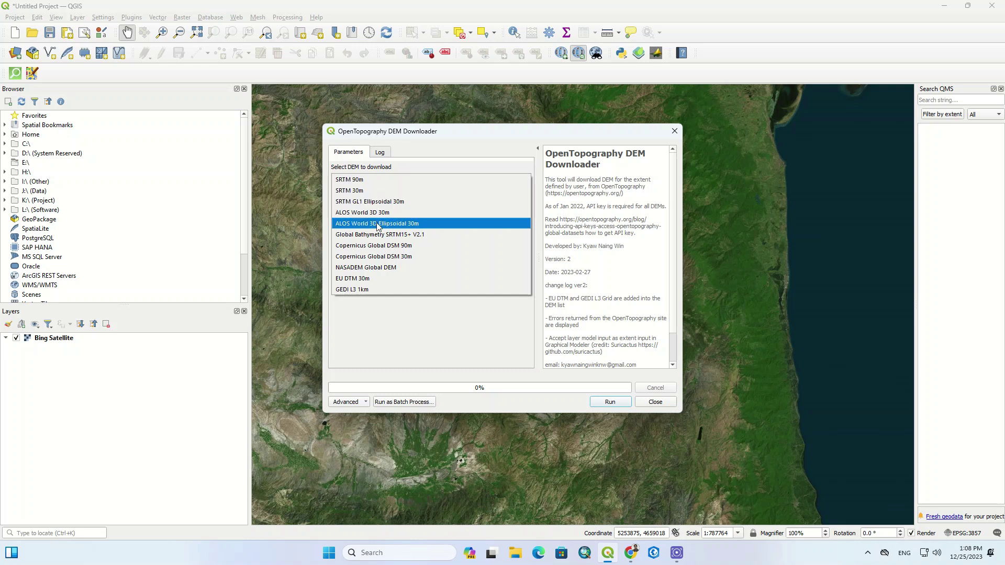
left_click(369, 182)
left_click(476, 205)
left_click(529, 206)
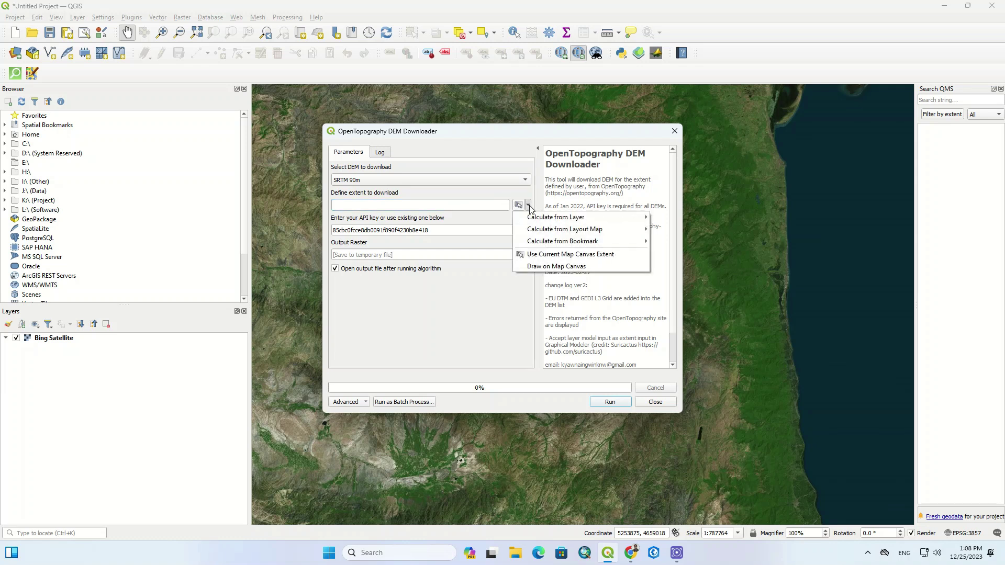
mouse_move(536, 222)
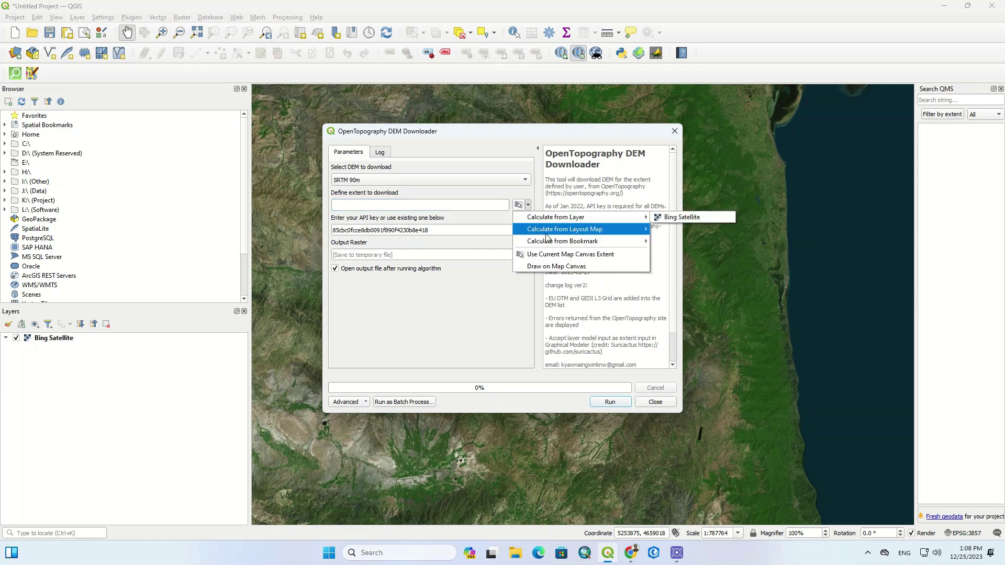
left_click(570, 267)
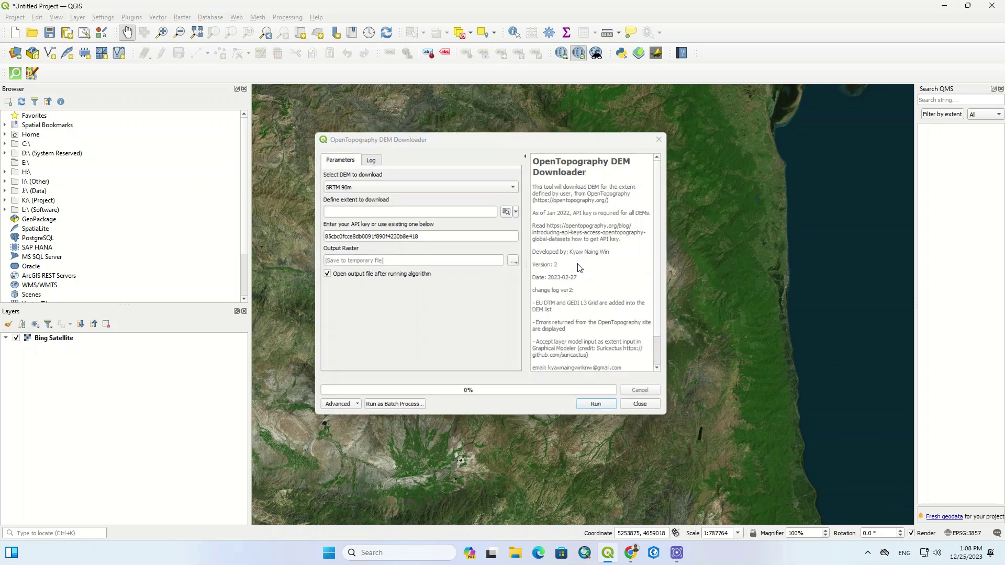
left_click_drag(405, 208, 597, 387)
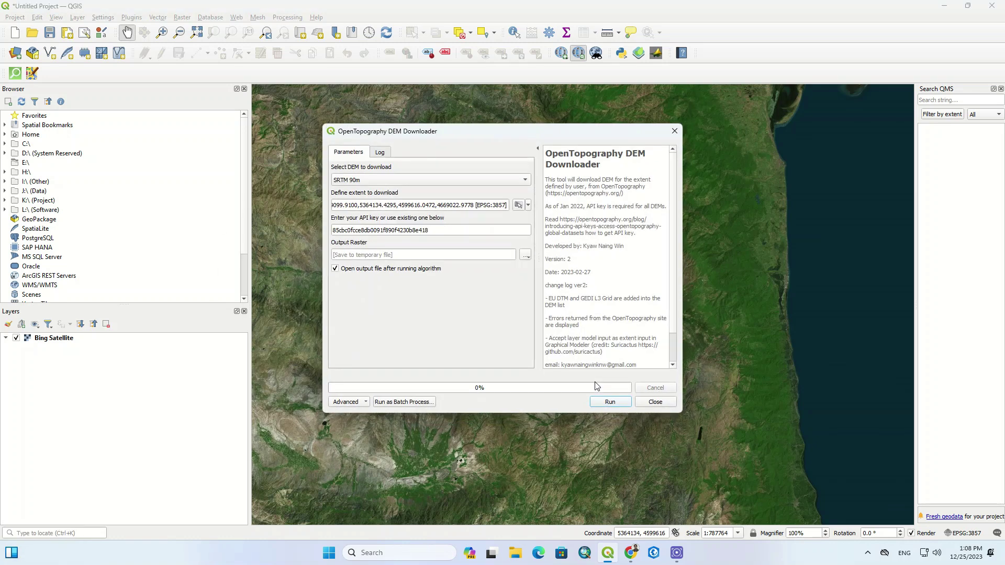
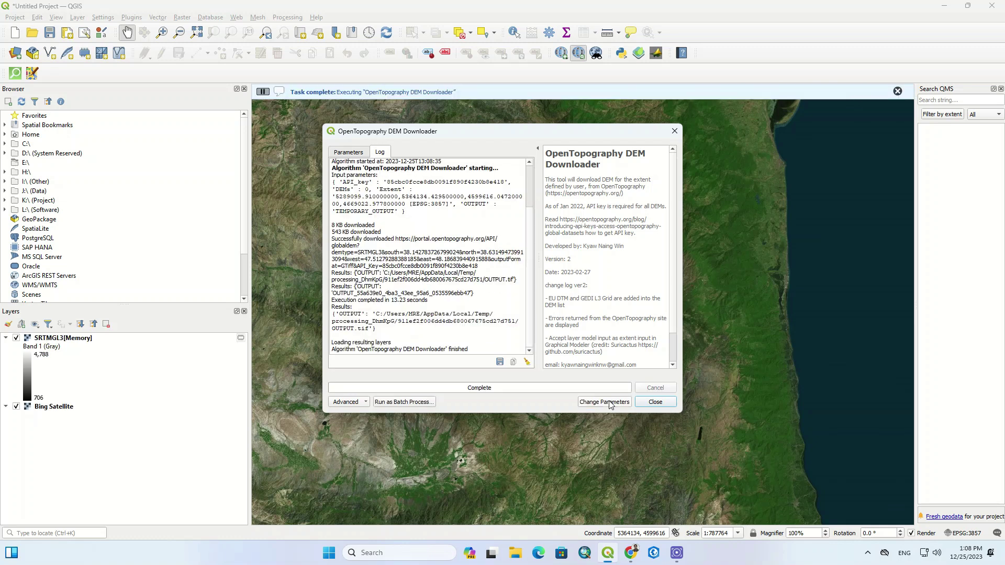
left_click(650, 402)
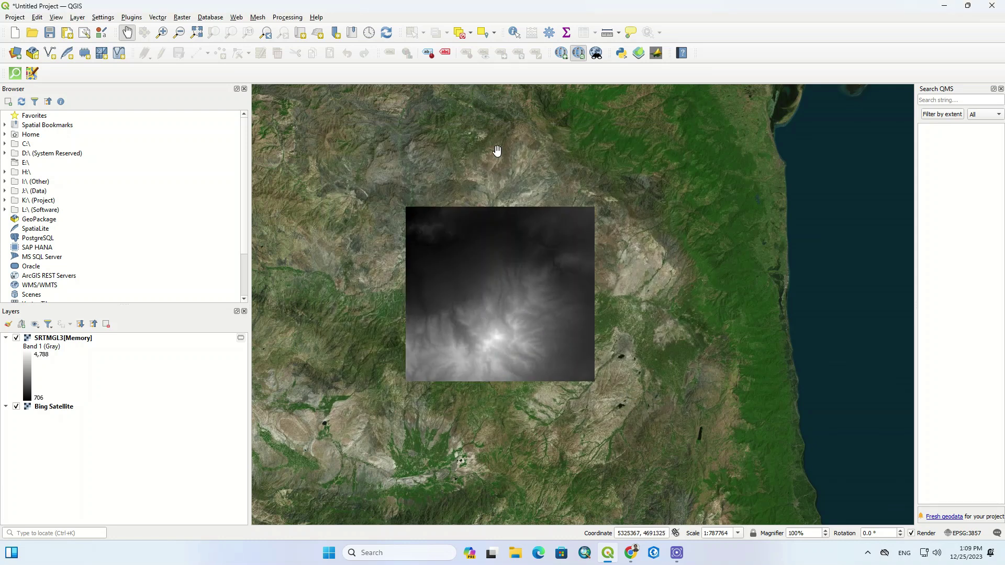
Download the SRTM 30m DEM for an extent drawn over the existing DEM, about 73 by 68 km in EPSG:3857, and close the downloader.
left_click(656, 53)
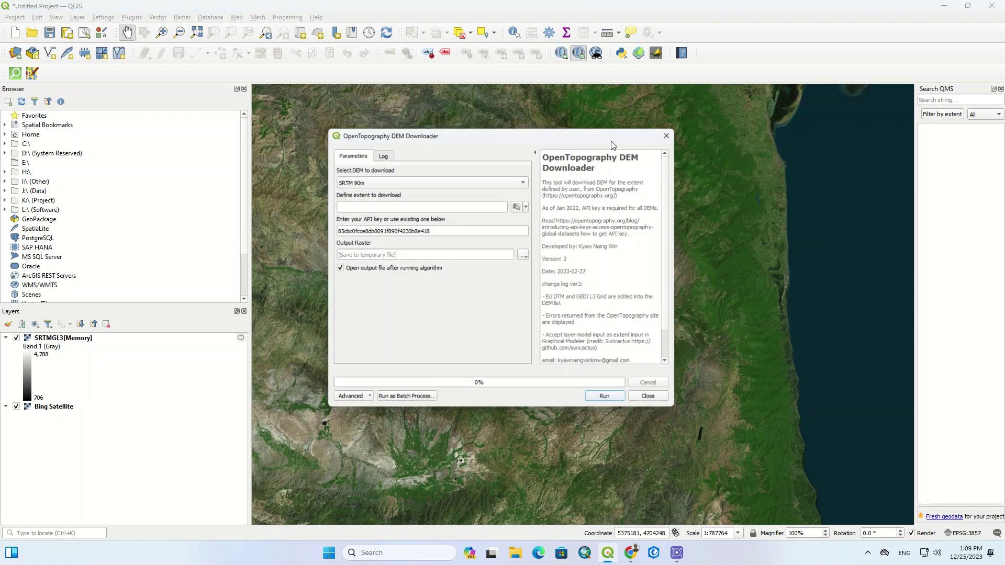
left_click(522, 180)
left_click(497, 190)
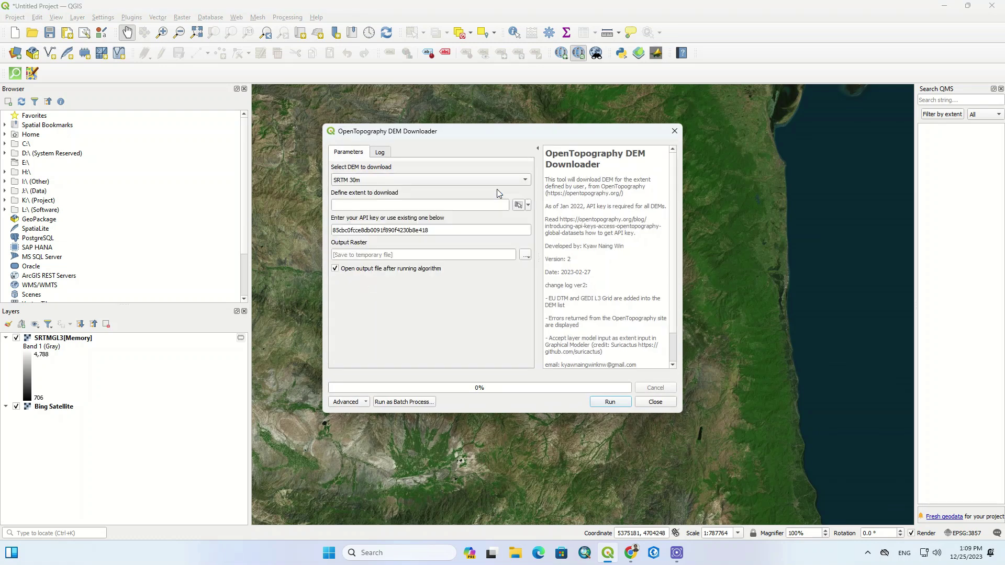
left_click(528, 206)
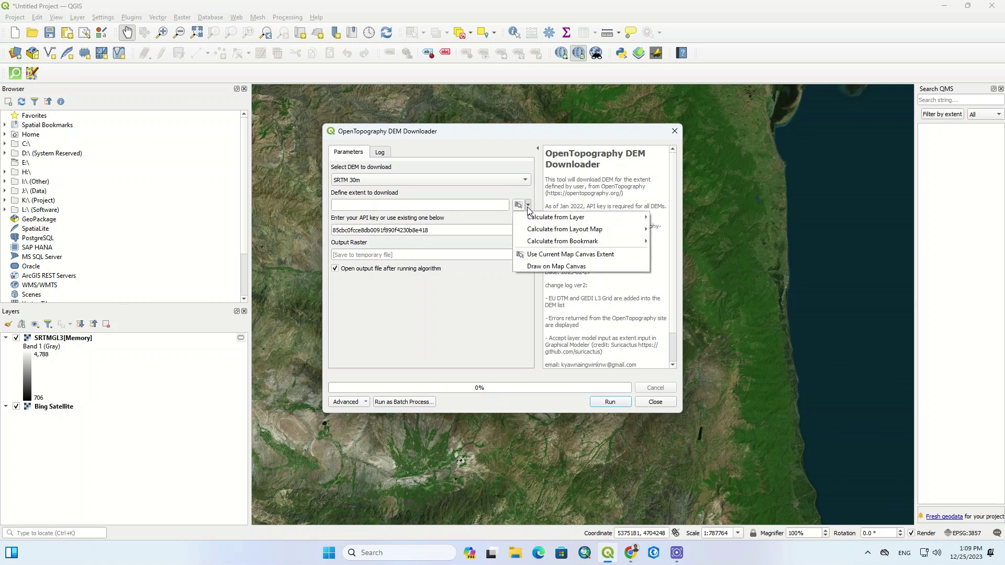
left_click(553, 267)
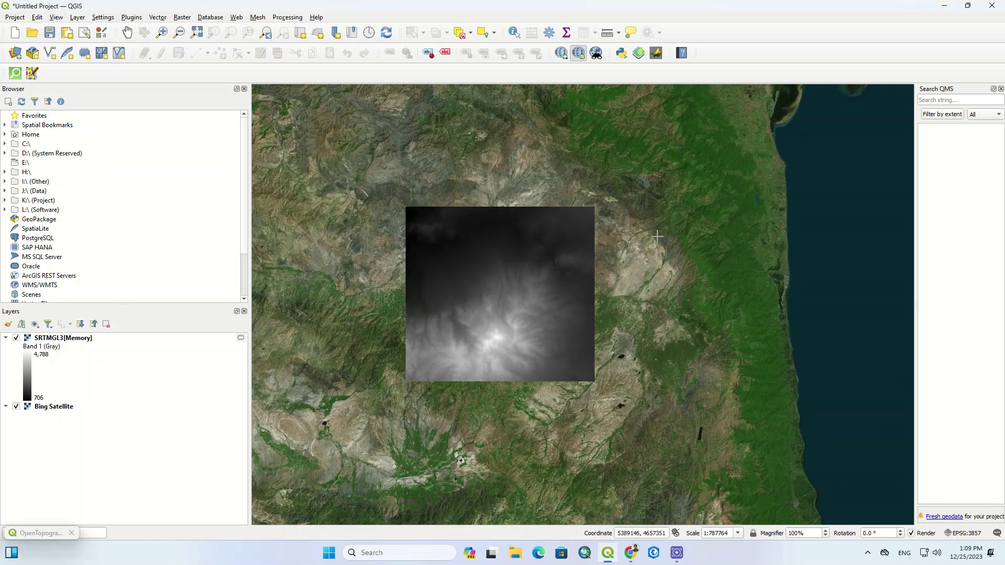
left_click_drag(407, 208, 591, 378)
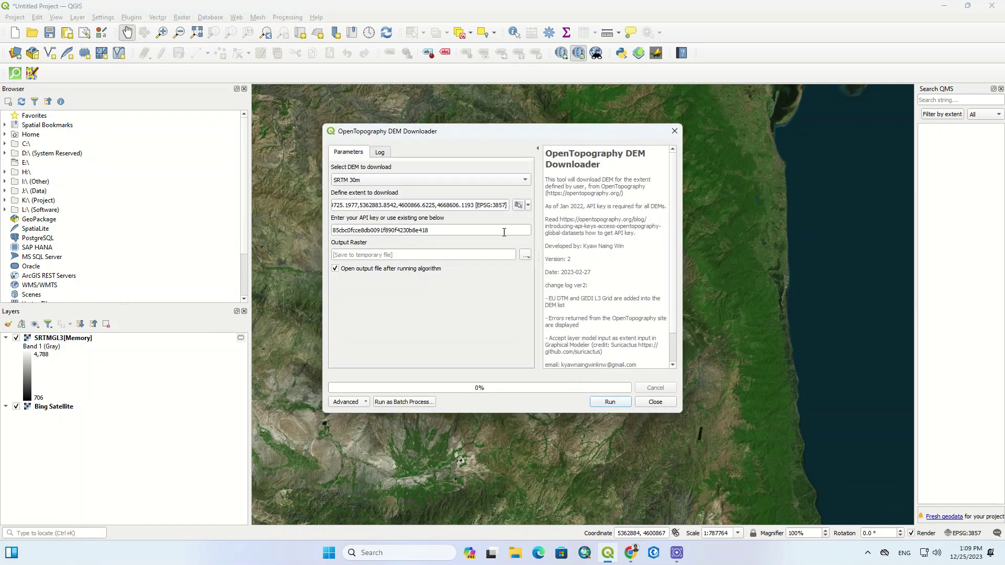
left_click(505, 181)
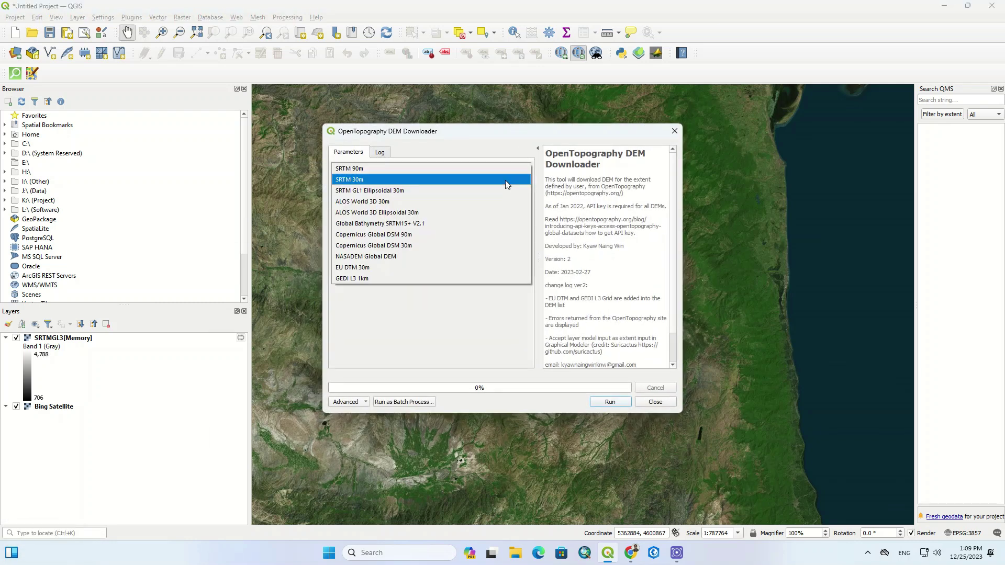
left_click(449, 181)
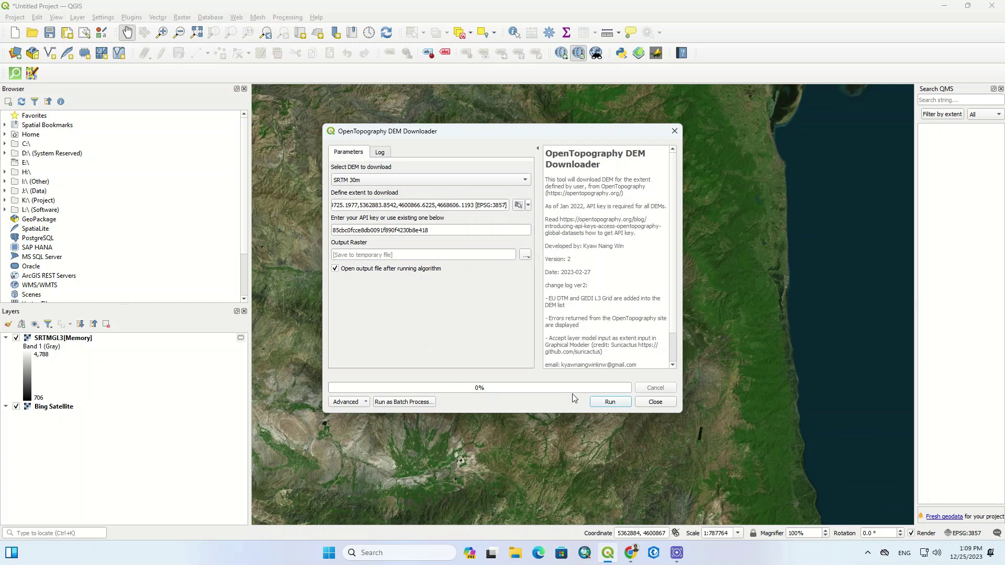
left_click(601, 407)
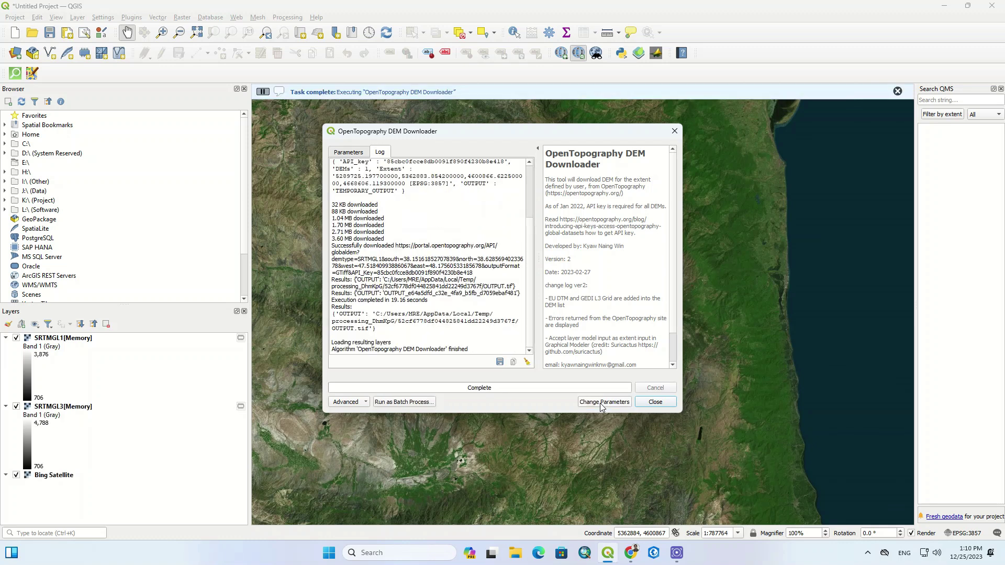
left_click(677, 134)
Compare the two DEM layers by toggling the visibility of SRTMGL1, leaving it switched on.
left_click(17, 339)
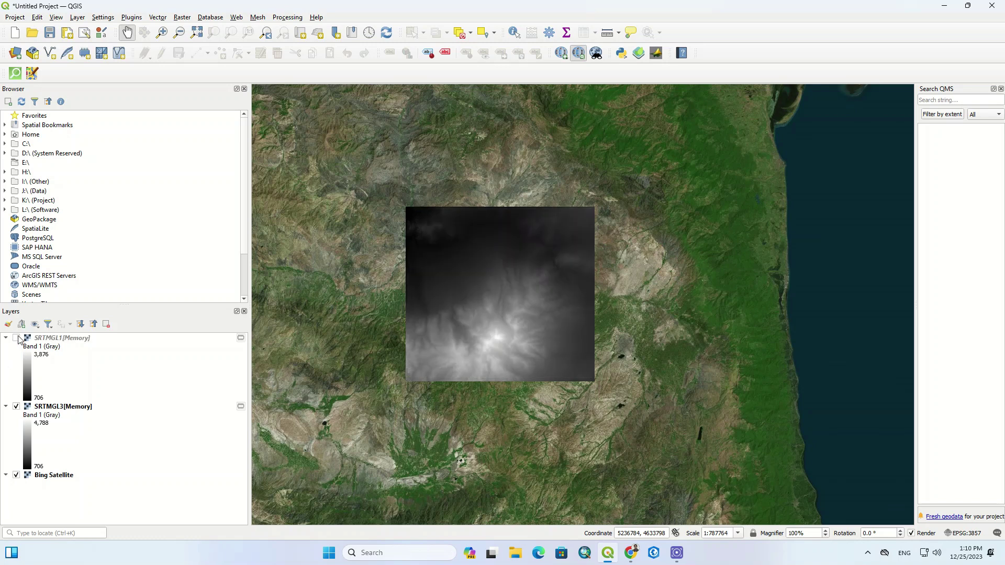
left_click(17, 339)
left_click(17, 339)
left_click(16, 338)
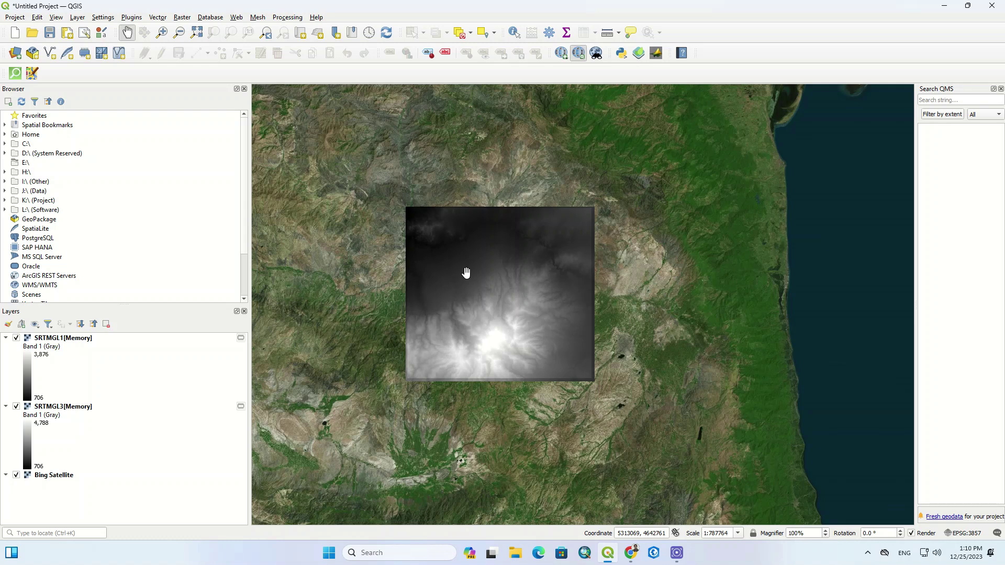
Download the ALOS World 3D 30m DEM for an extent drawn slightly beyond the existing DEMs, about 79 by 73 km in EPSG:3857.
left_click(657, 54)
left_click(486, 179)
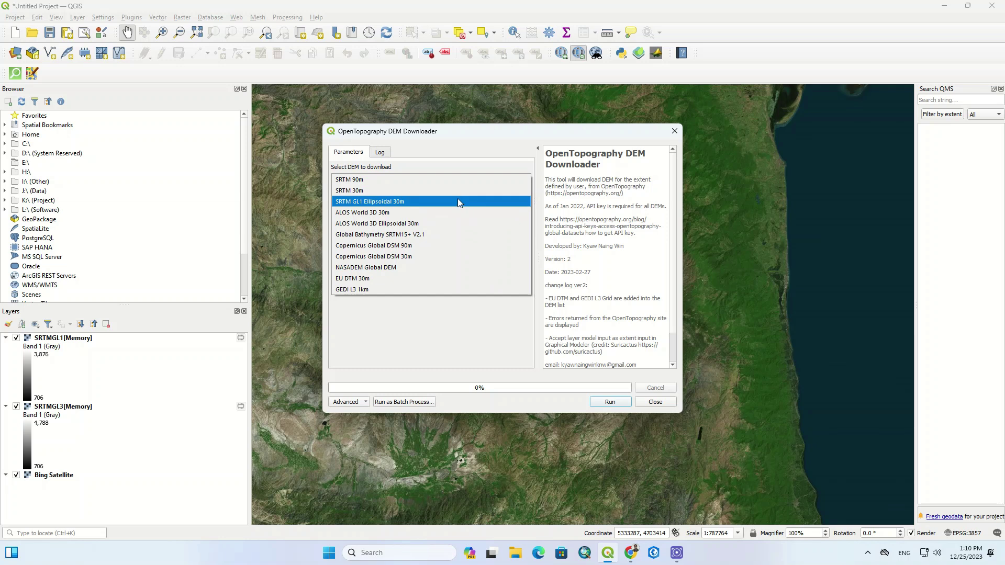
left_click(452, 212)
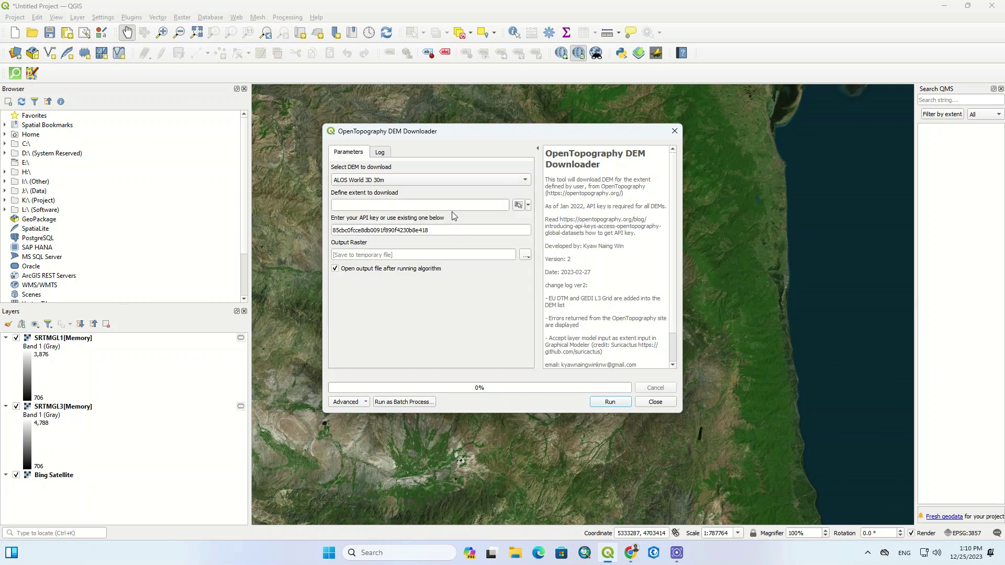
left_click(528, 208)
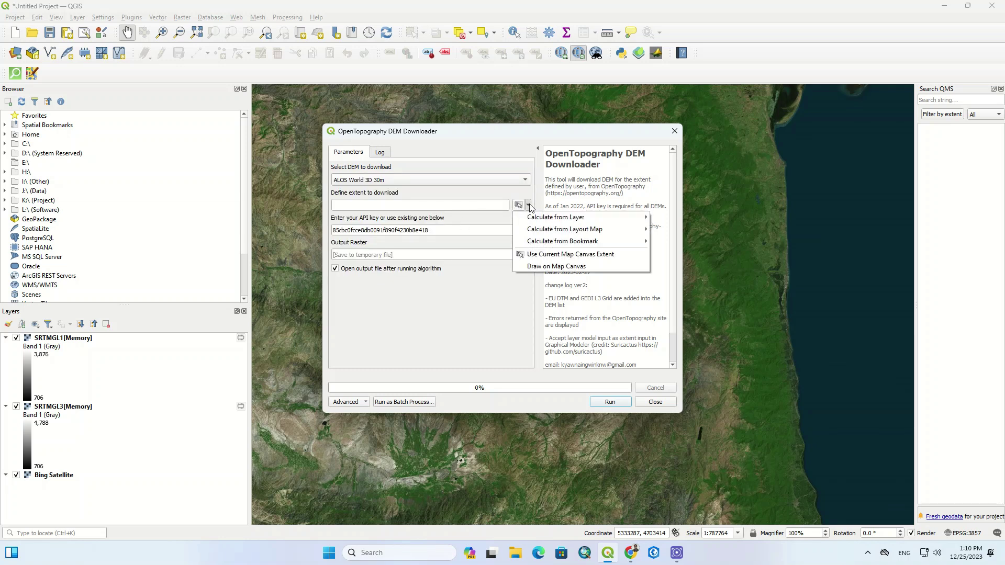
left_click(555, 264)
left_click_drag(401, 202, 597, 395)
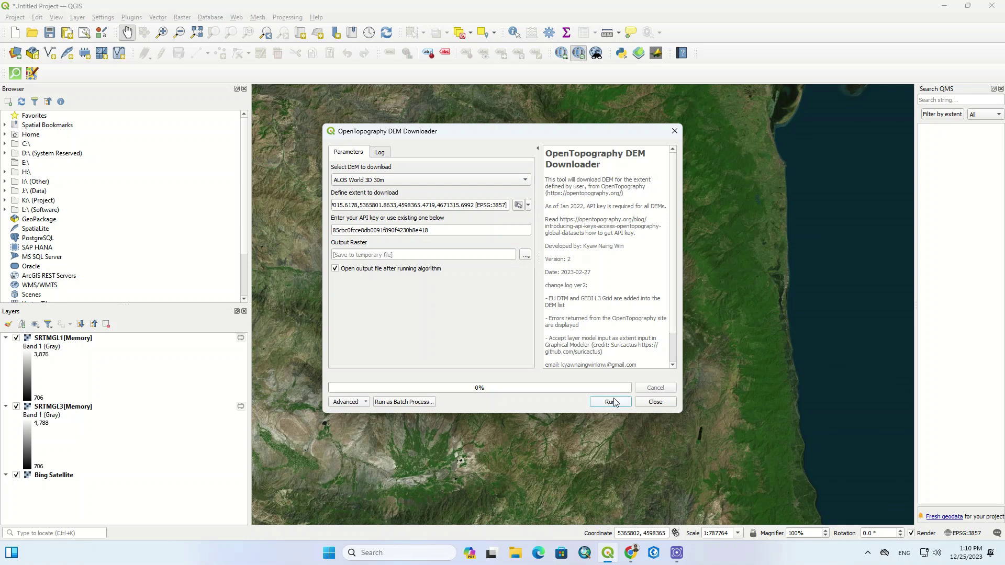
left_click(612, 402)
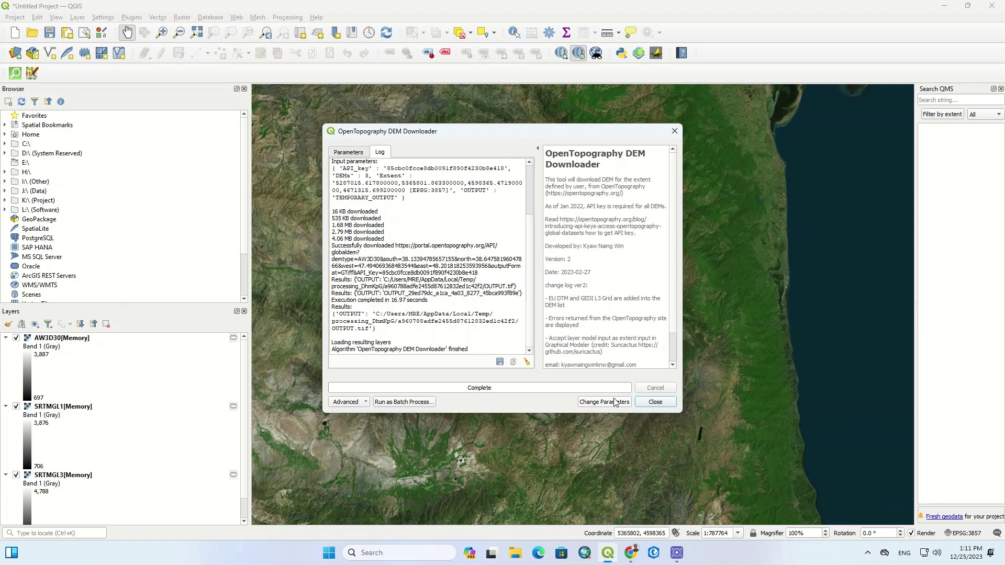
Close the downloader, collapse the legends of AW3D30, SRTMGL1 and SRTMGL3, and hide all three DEM layers.
left_click(667, 401)
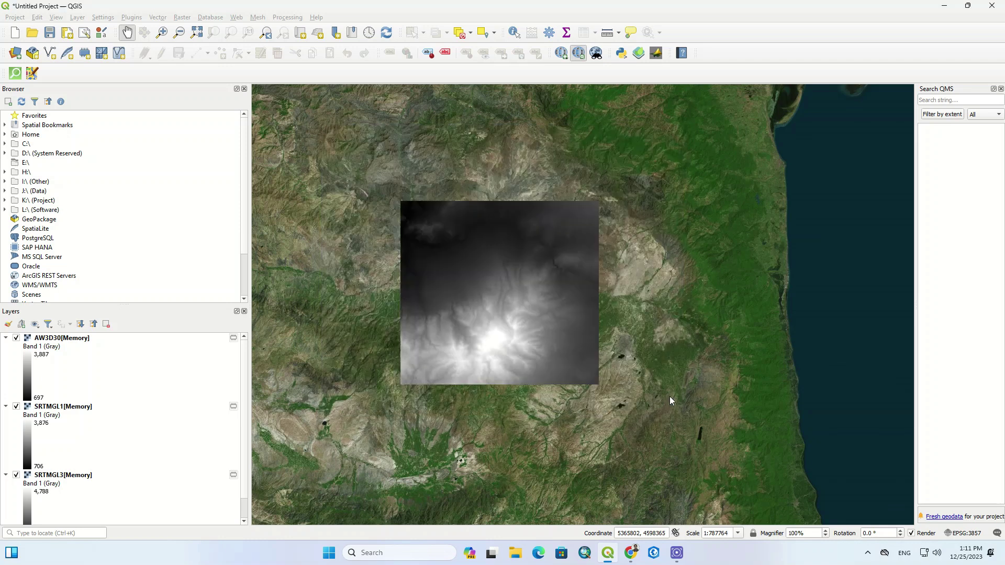
left_click(5, 338)
left_click(6, 347)
left_click(6, 357)
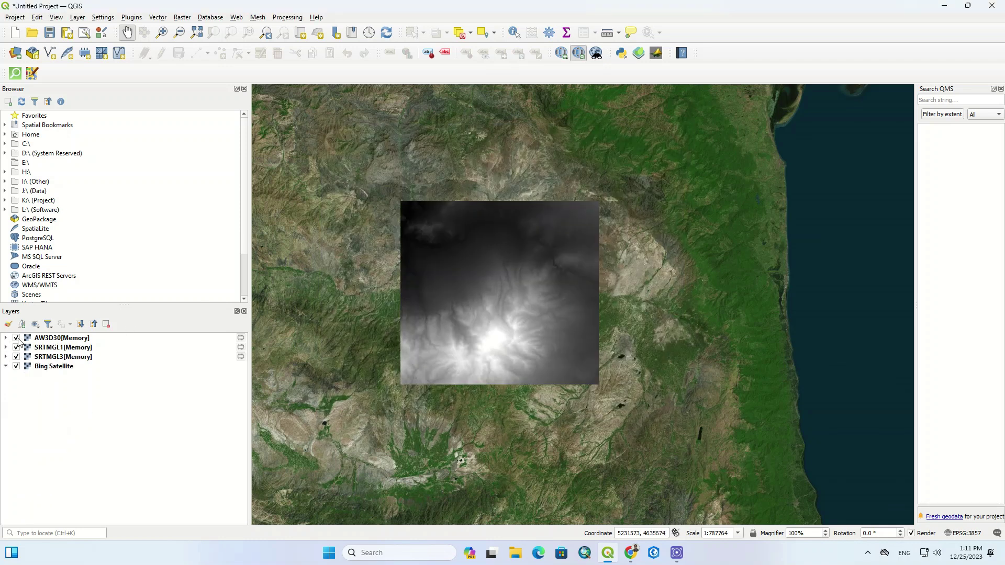
left_click(16, 338)
left_click(17, 347)
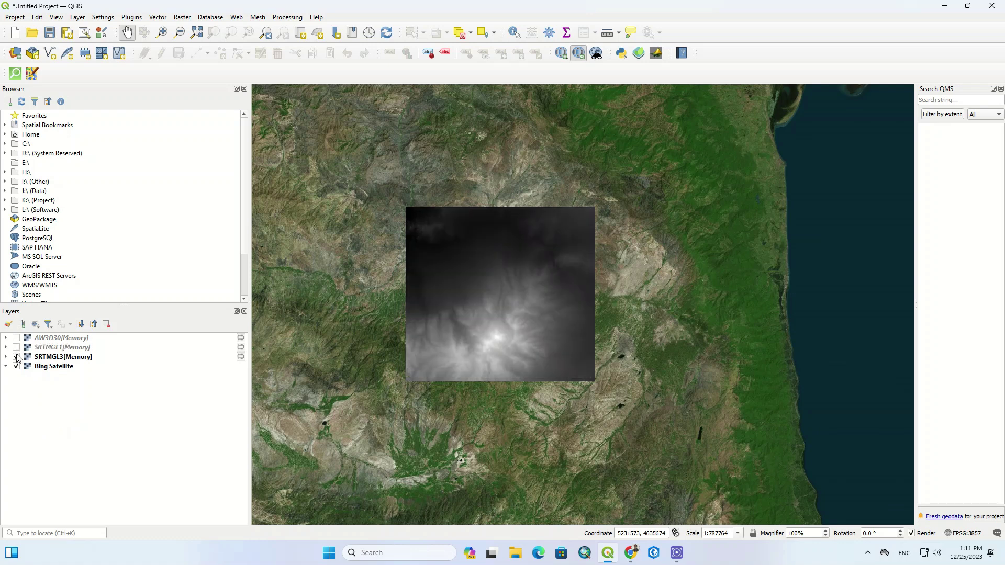
left_click(16, 357)
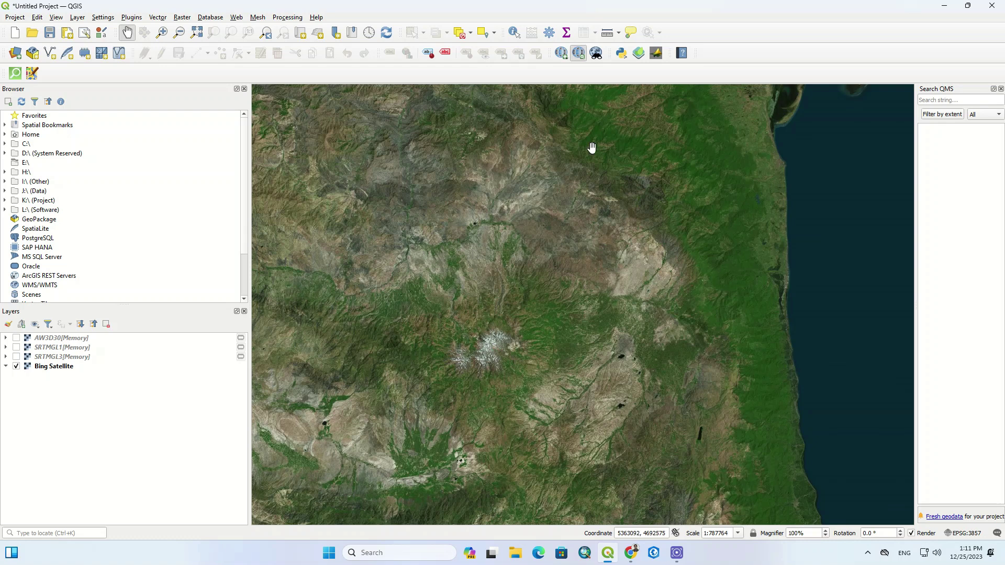
Download the Copernicus Global DSM 30m for an extent drawn around the snow-capped mountain, about 66 by 46 km in EPSG:3857, and close the downloader.
left_click(656, 52)
left_click(516, 182)
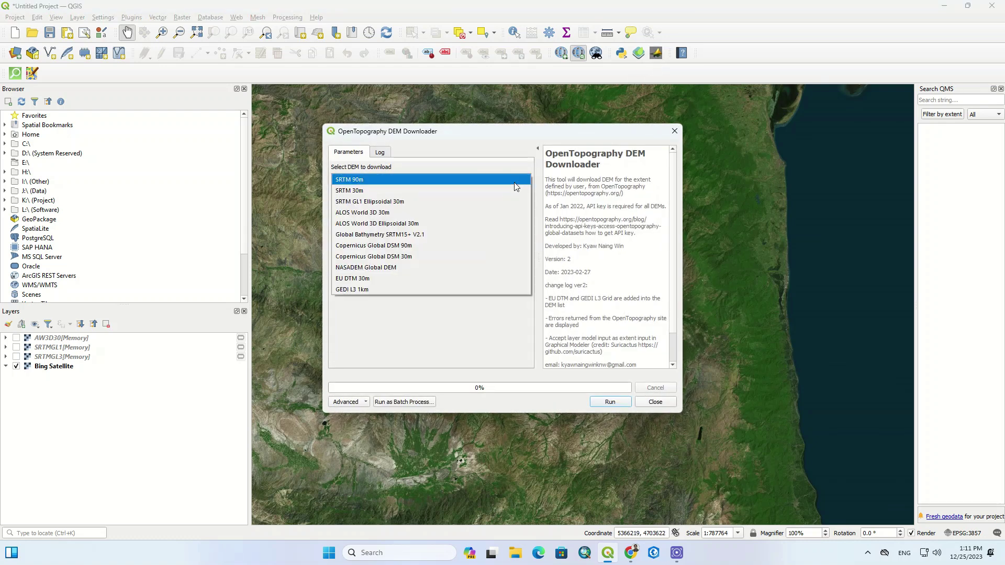
left_click(440, 256)
left_click(528, 206)
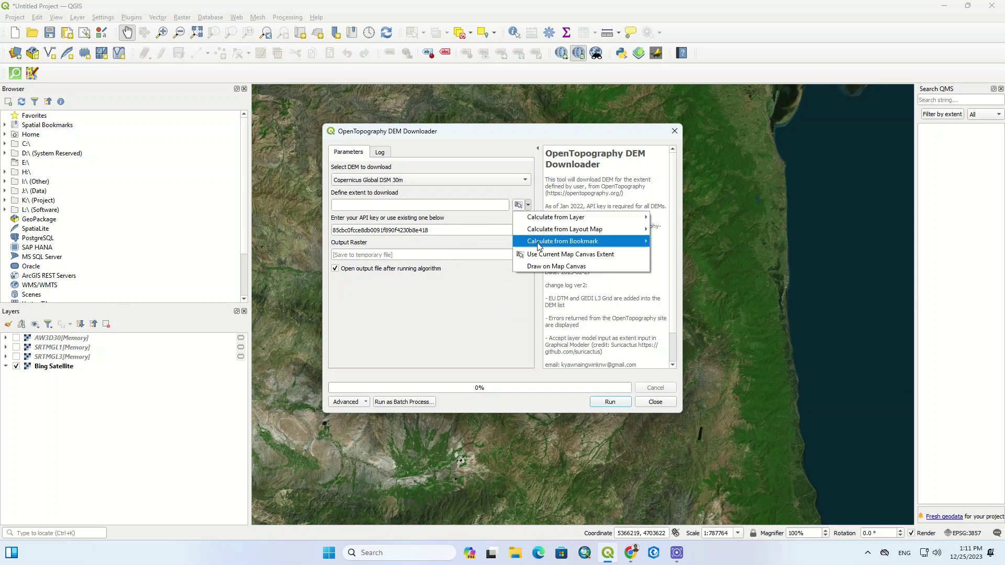
left_click(556, 267)
left_click_drag(436, 283, 606, 402)
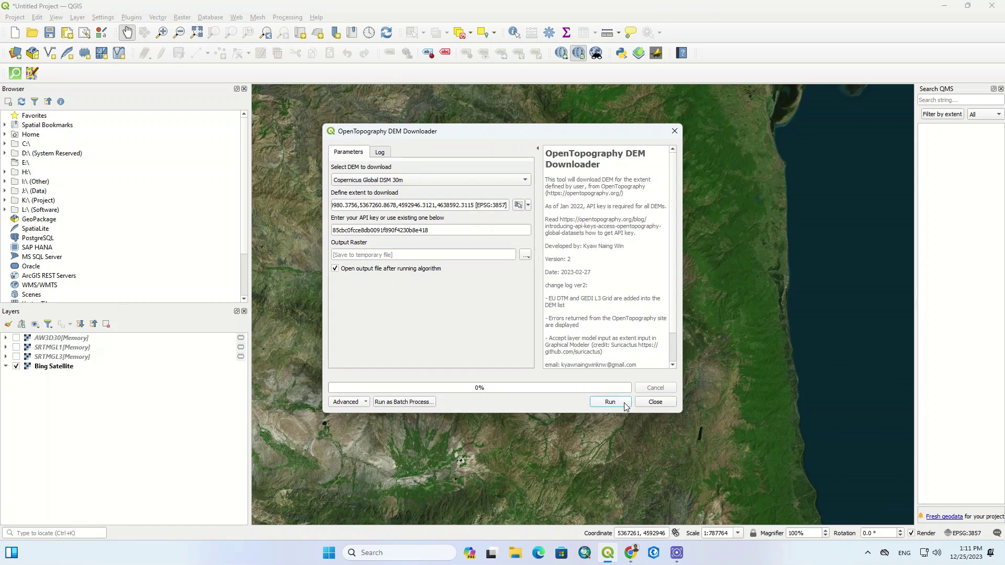
left_click(622, 400)
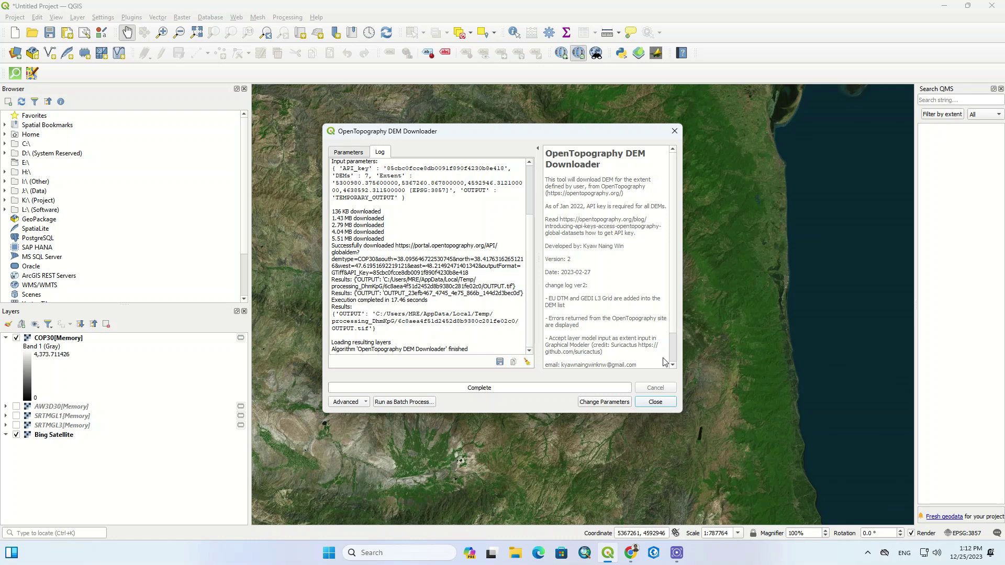
left_click(656, 403)
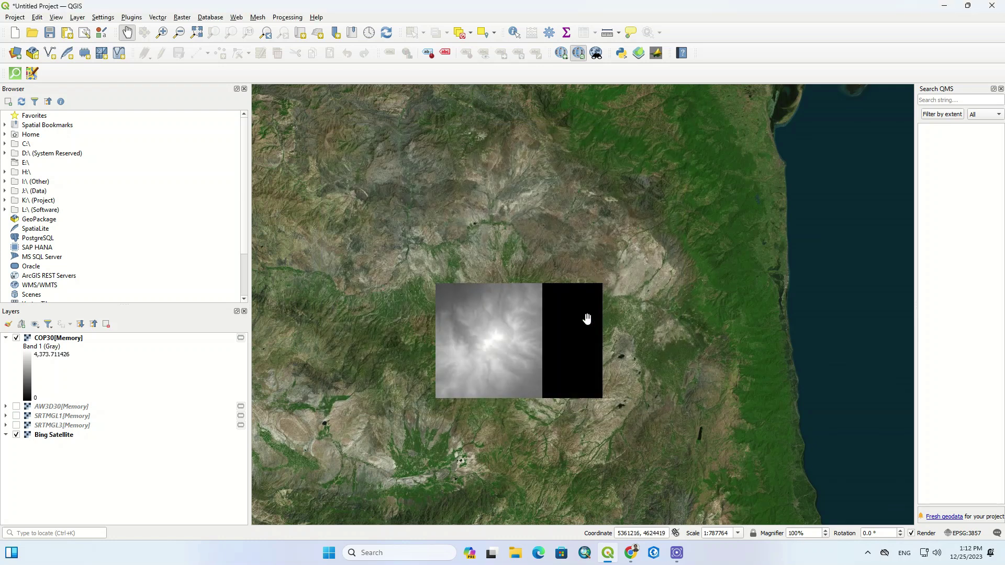
Inspect the COP30 layer up close, then collapse its legend and hide it.
scroll(457, 350, "up", 1)
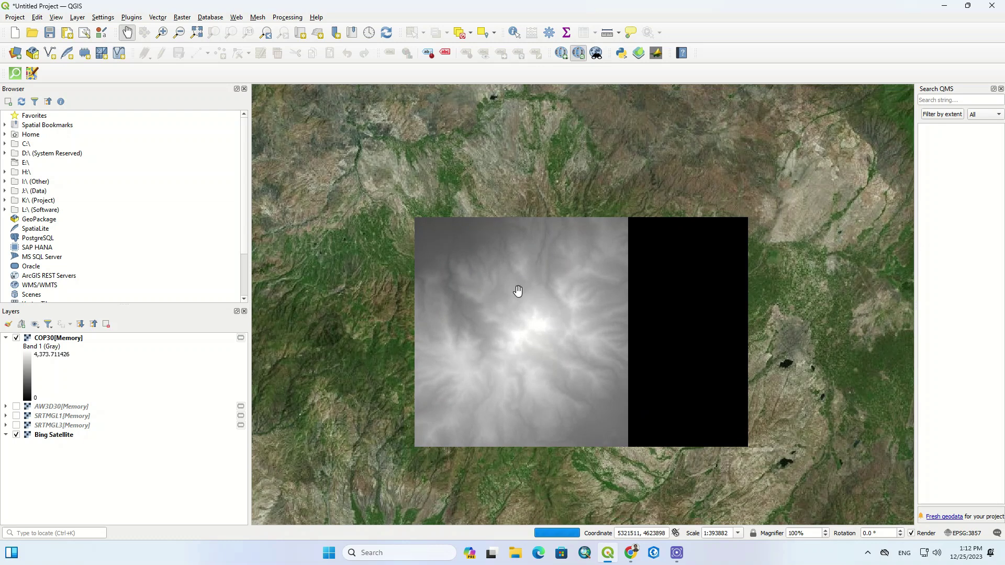
left_click(6, 338)
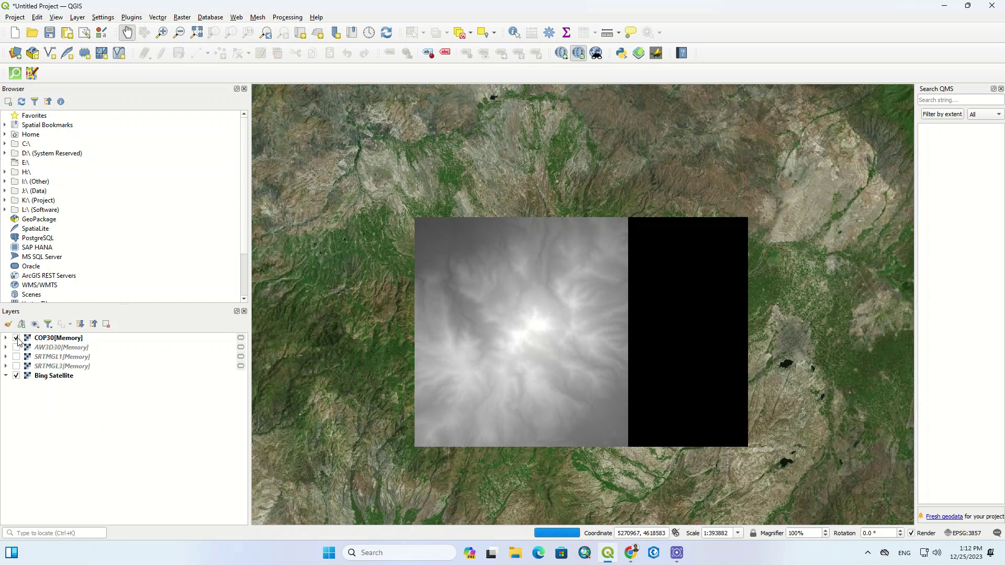
left_click(17, 338)
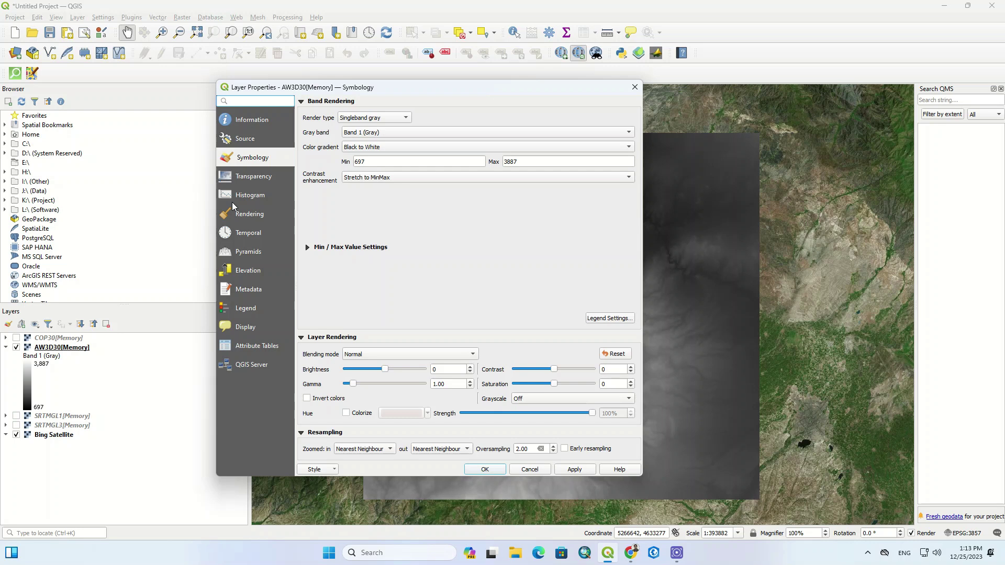
Set the render type of the AW3D30 layer's symbology to Paletted/Unique values.
left_click(389, 148)
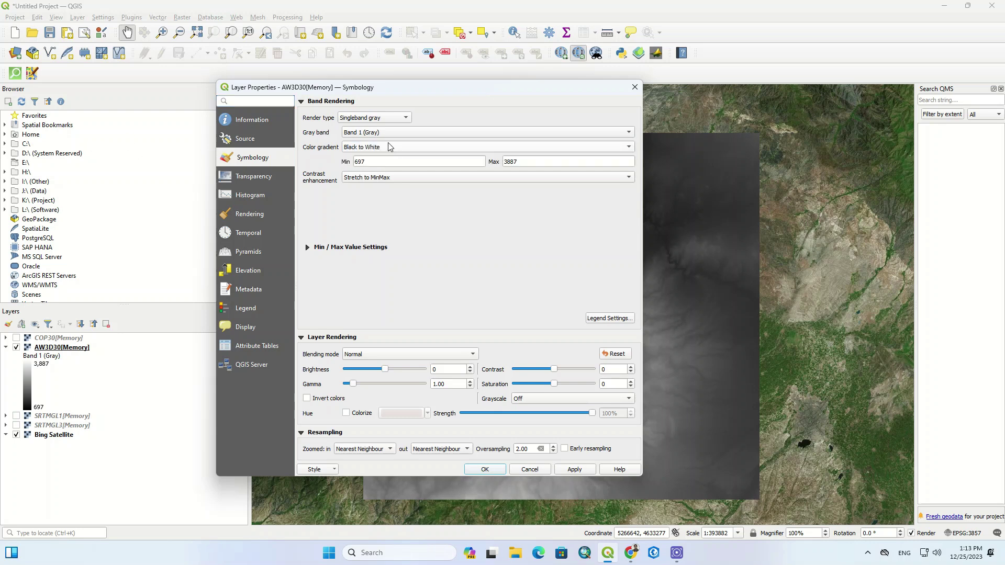
left_click(383, 119)
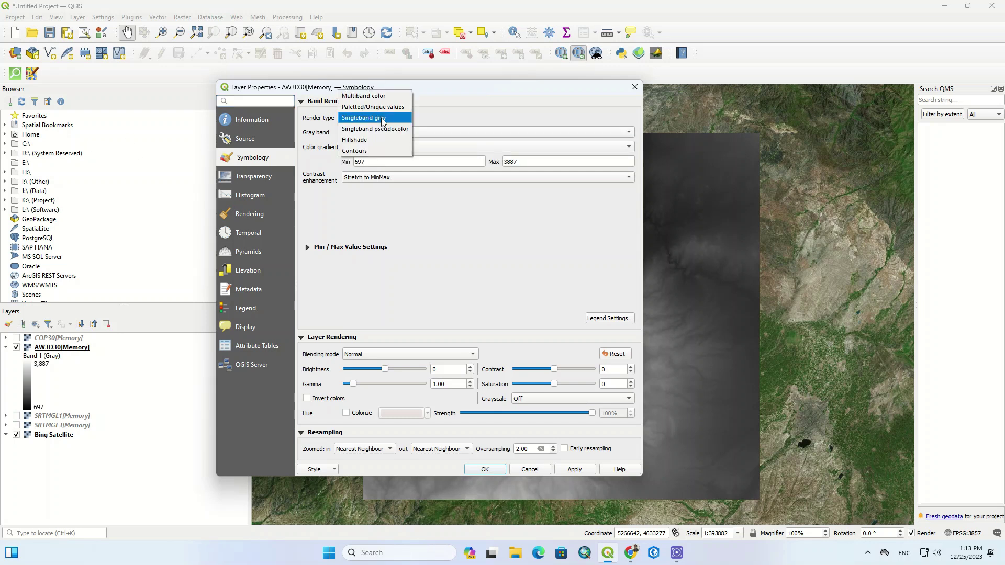
left_click(387, 108)
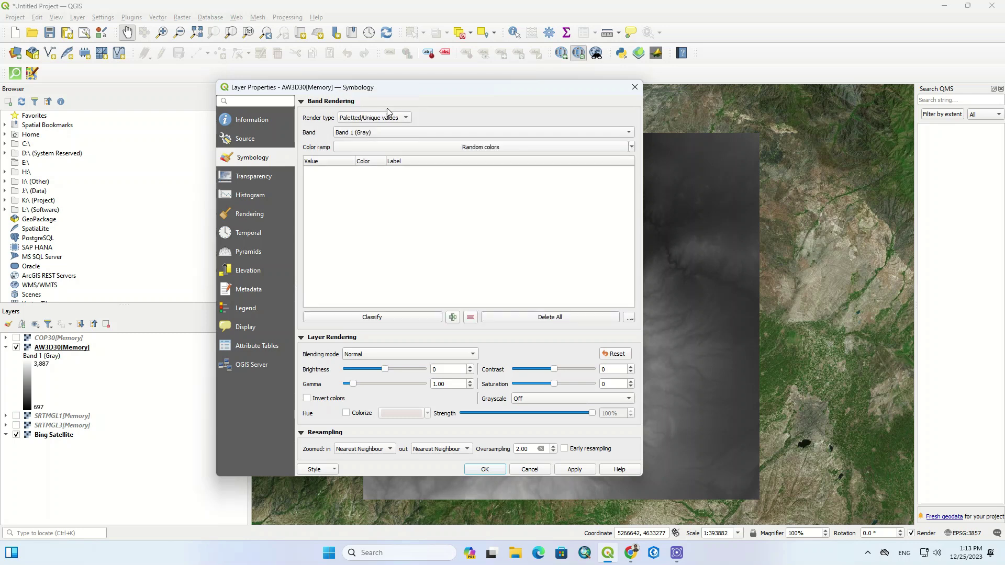
Try the Reds color ramp for the AW3D30 layer.
left_click(388, 148)
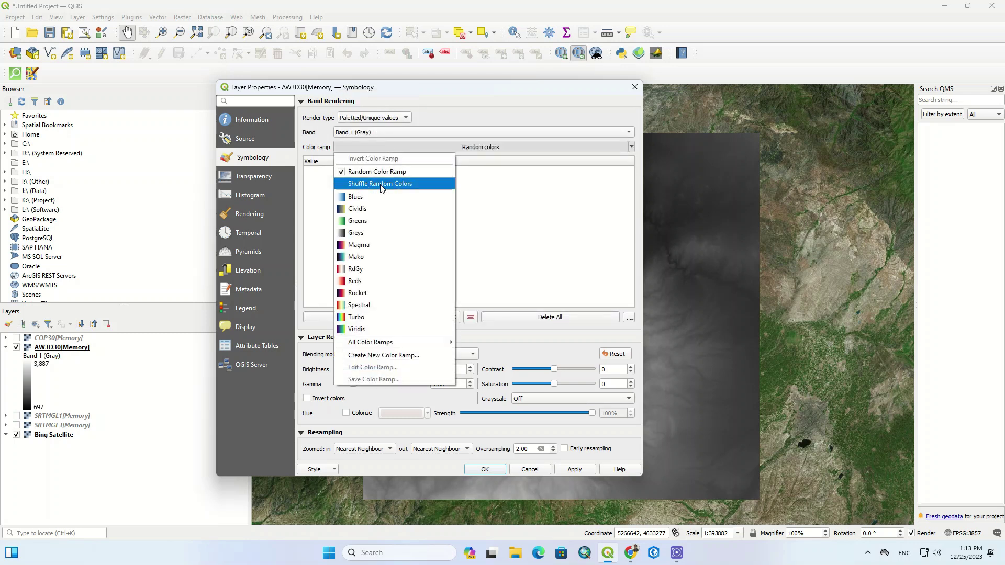
left_click(373, 283)
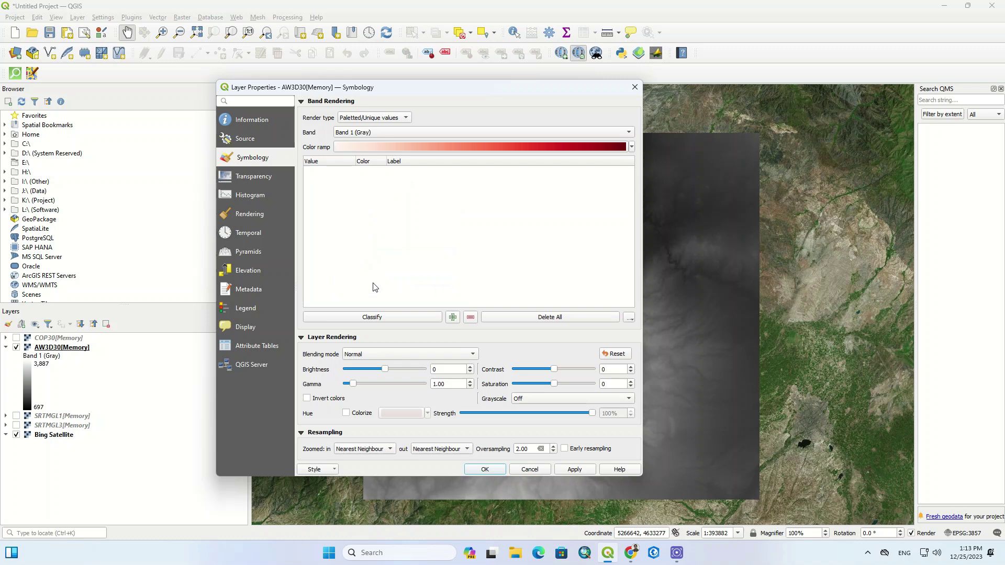
left_click(393, 147)
left_click(449, 96)
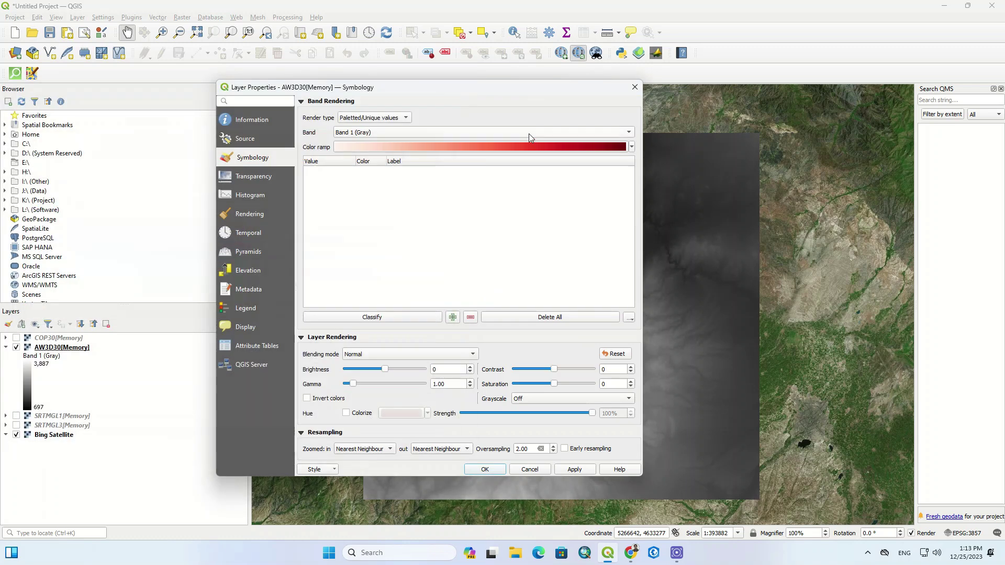
Set the AW3D30 layer's color ramp to Magma and apply it.
left_click(633, 146)
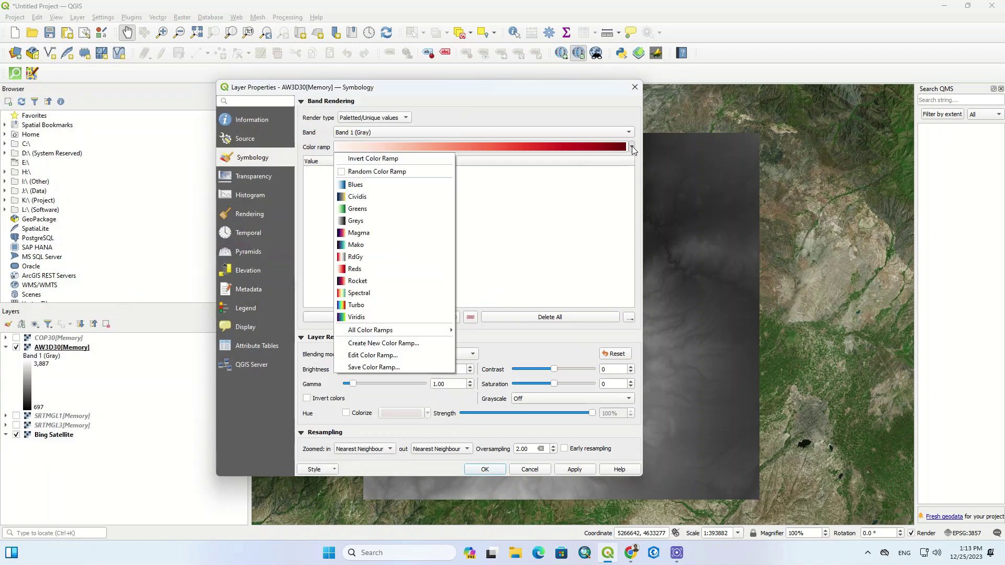
left_click(379, 234)
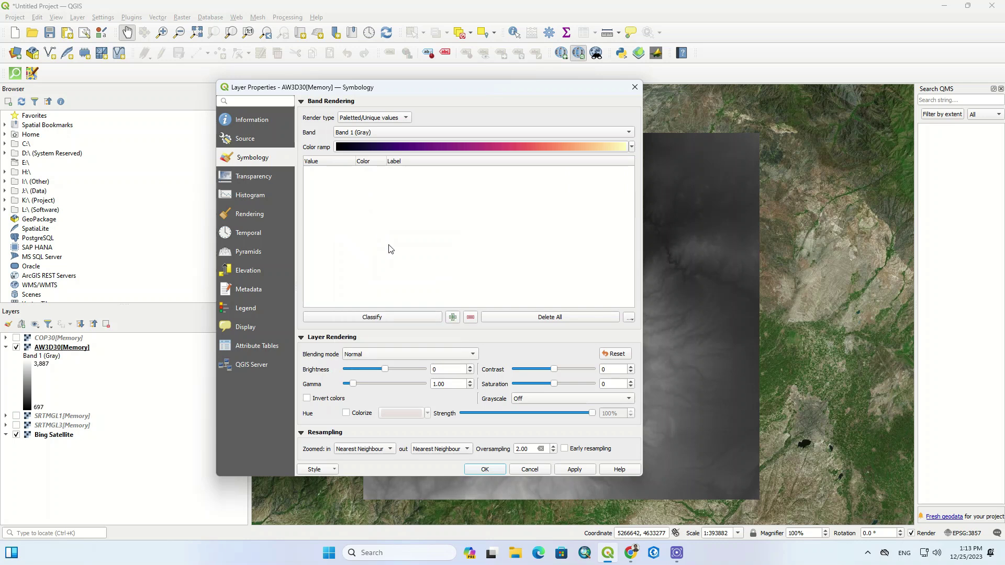
left_click(561, 471)
left_click(414, 144)
left_click(450, 97)
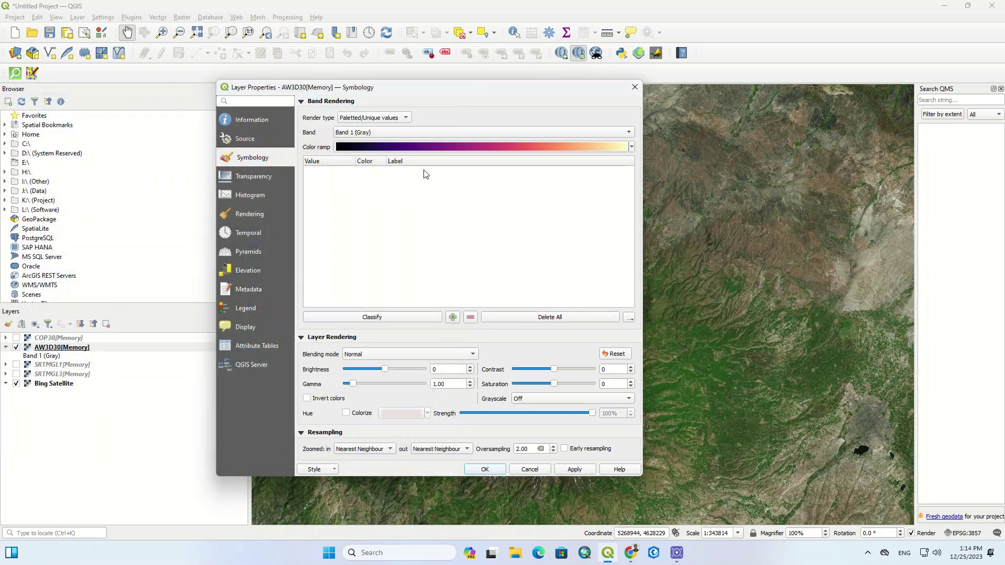
Classify the AW3D30 band into unique values, apply the symbology, and view the colored DEM on the map.
left_click(431, 319)
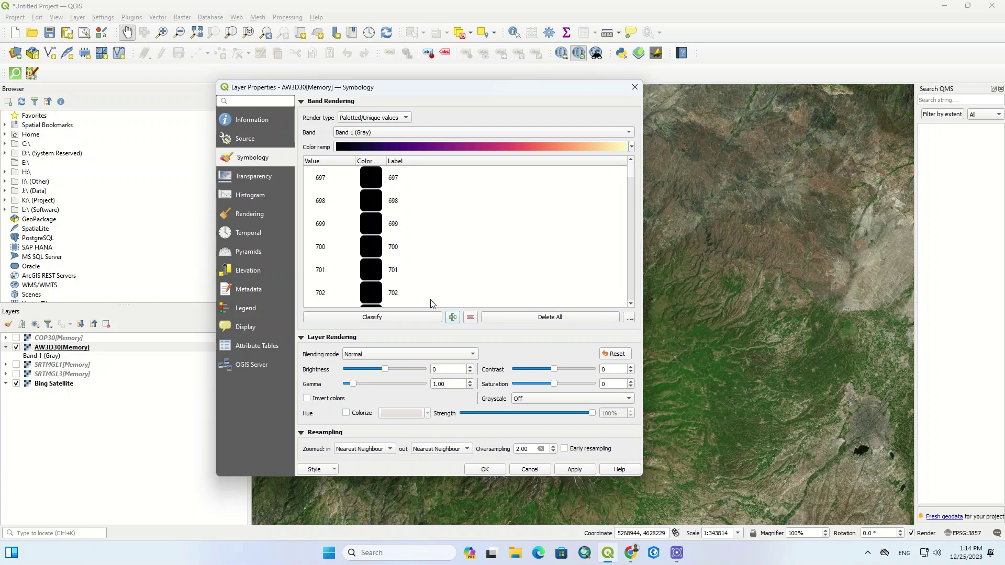
left_click(563, 471)
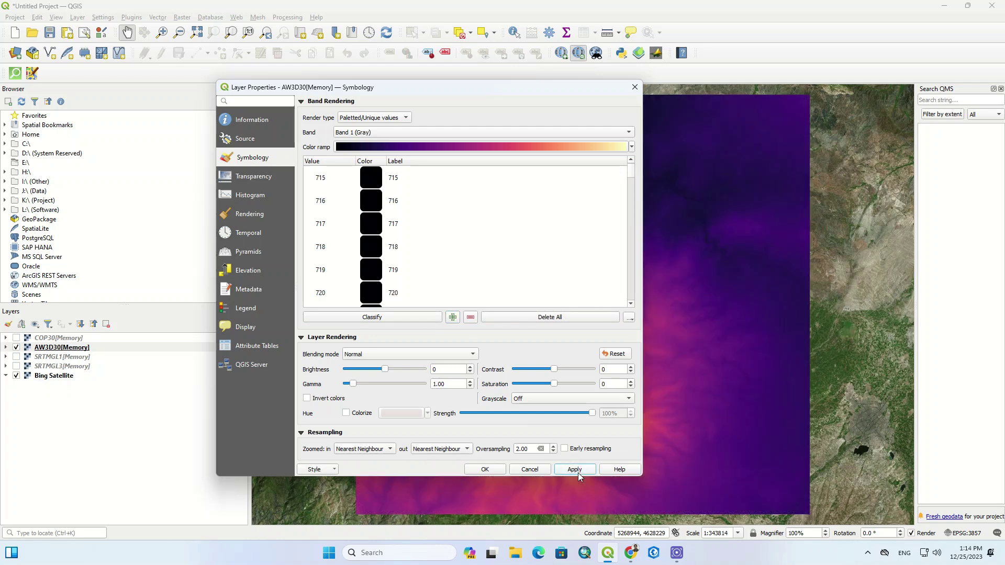
left_click(489, 470)
scroll(496, 441, "down", 1)
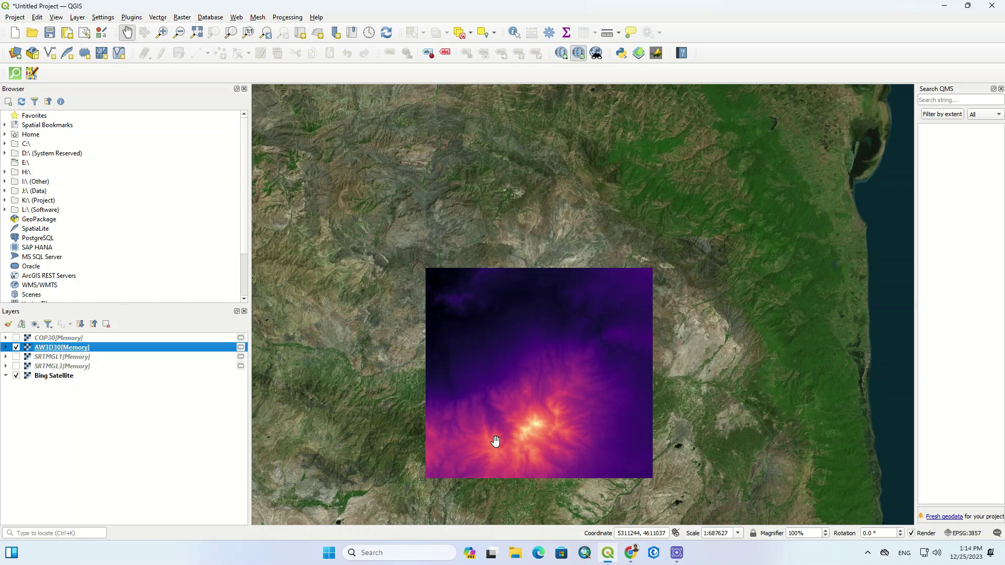
left_click_drag(495, 441, 544, 327)
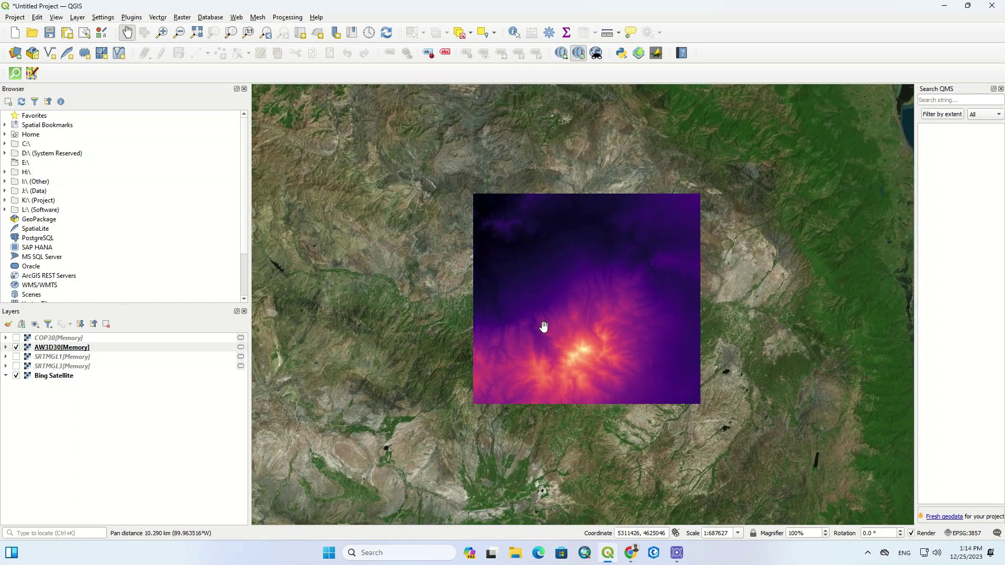